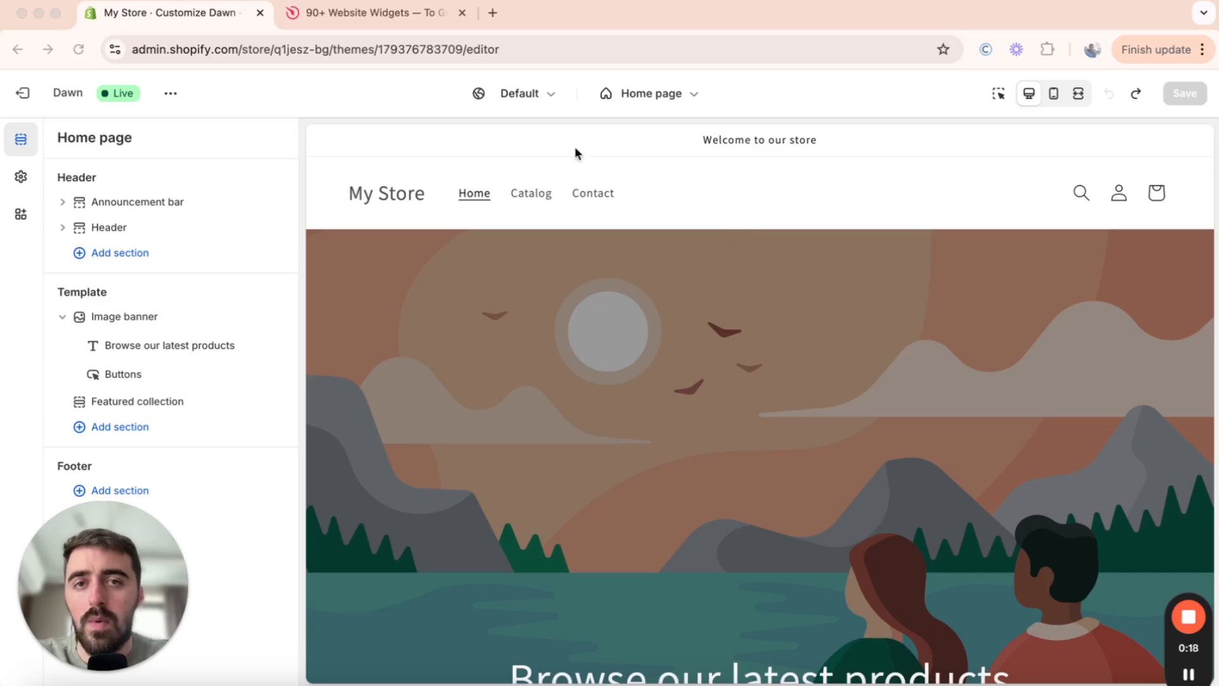
Switch to the Elfsight website and open the Radio Player widget page from its Audio widgets.
click(412, 16)
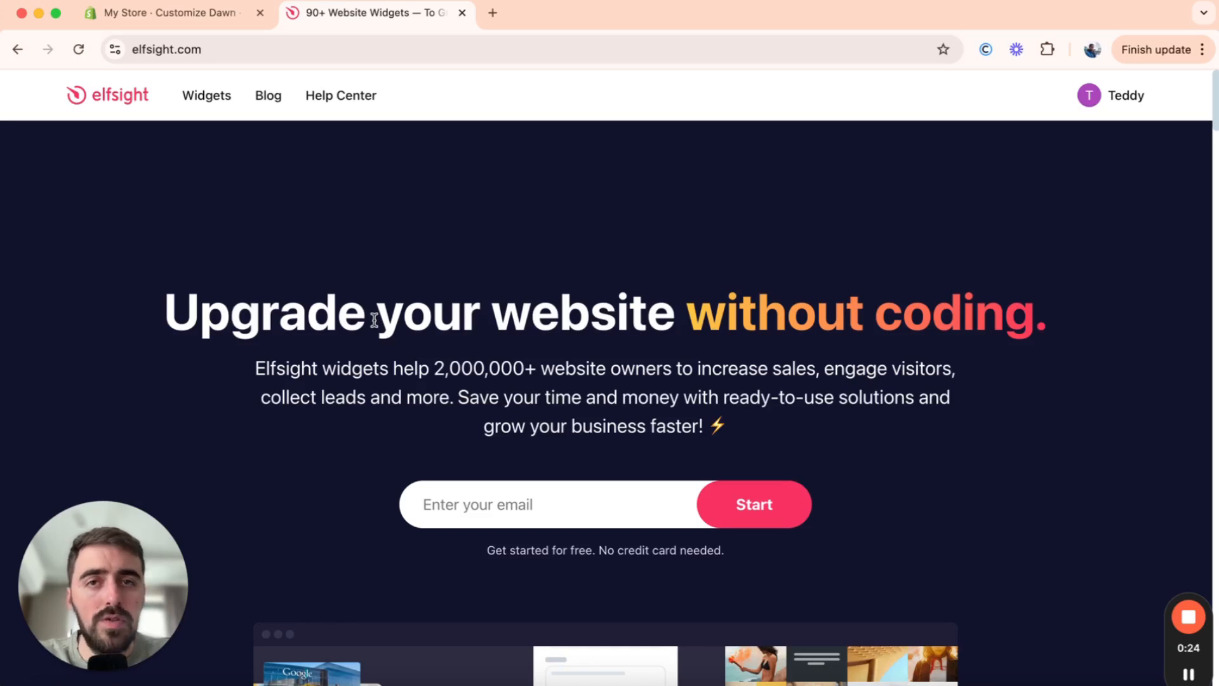
mouse_move(205, 97)
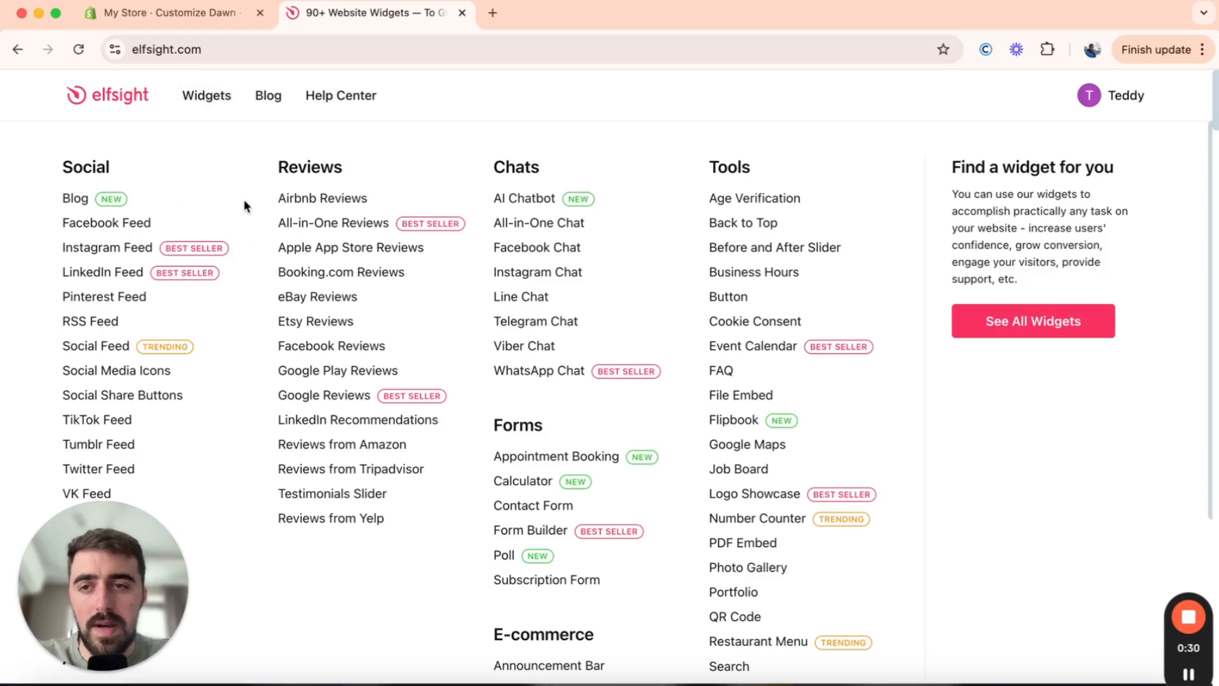
scroll(245, 200, down, 1)
scroll(242, 199, down, 3)
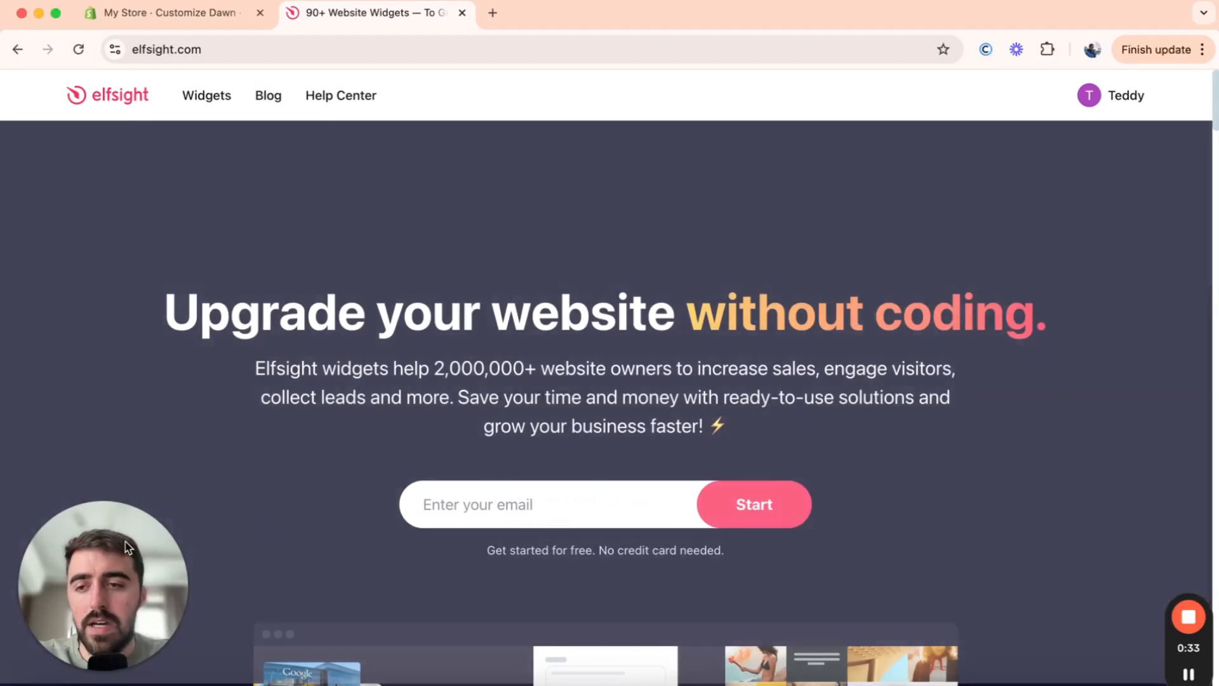
drag(127, 547, 322, 585)
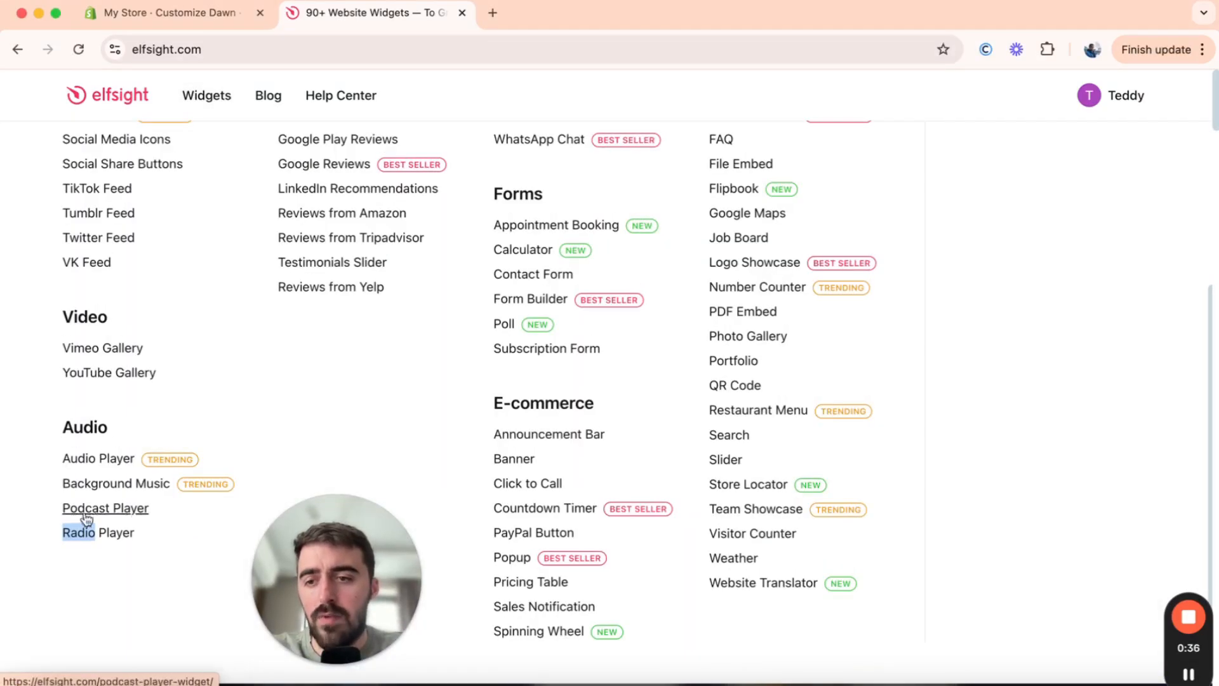
click(61, 533)
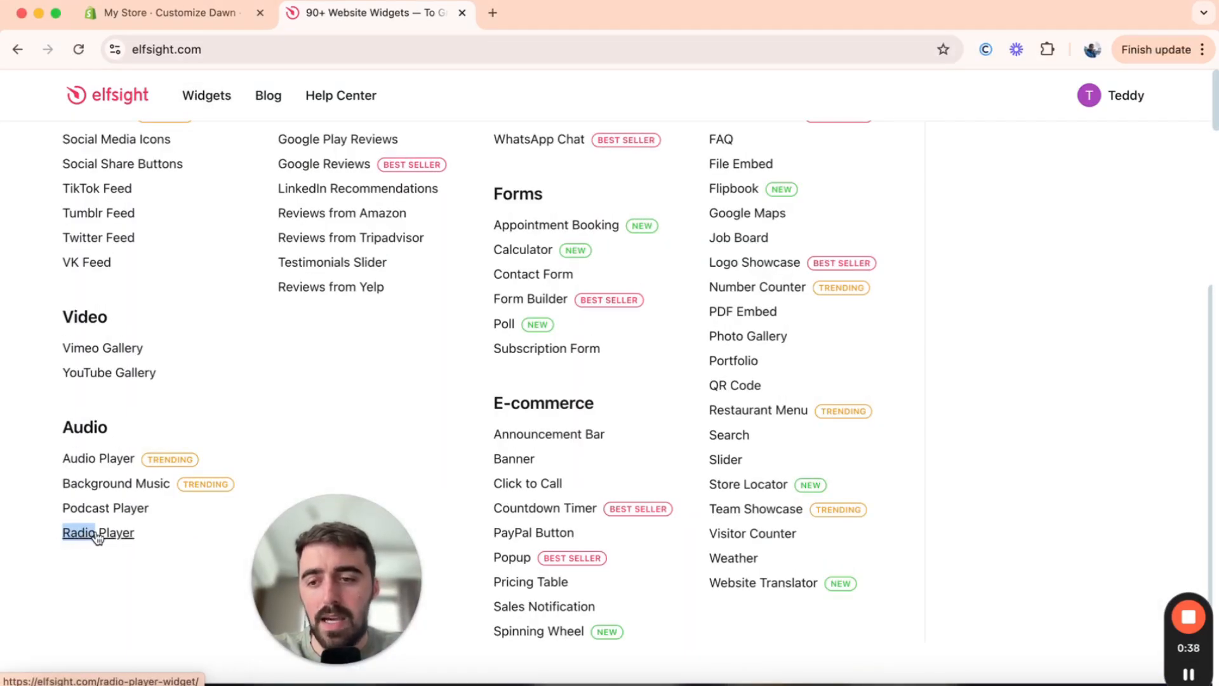
drag(377, 577, 570, 578)
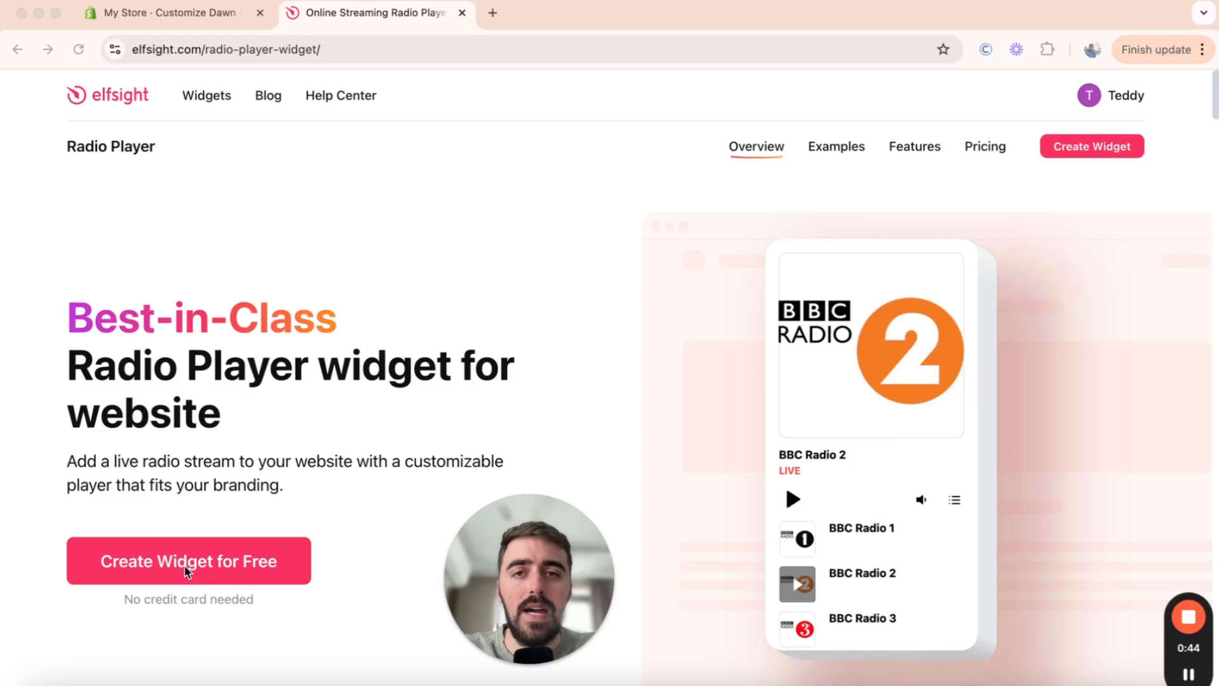
Preview the List of Music Radio, Meditation and Sport Broadcasts templates in the Radio Player widget builder.
scroll(181, 574, down, 5)
scroll(183, 572, down, 7)
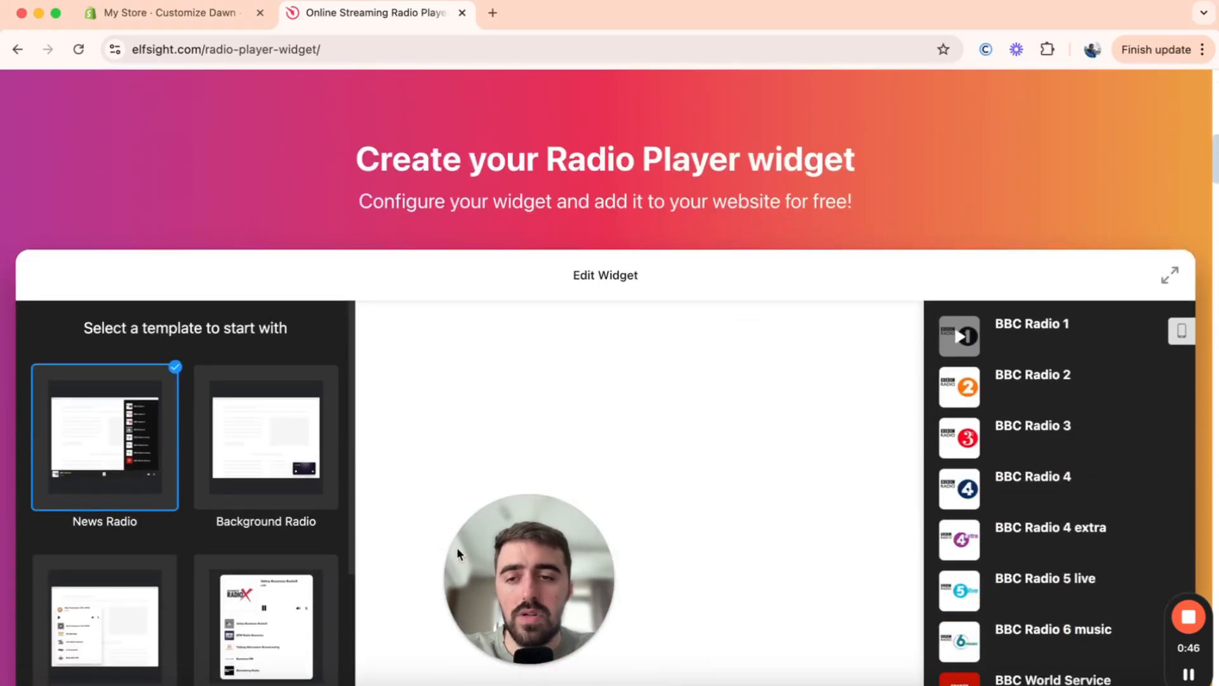
scroll(362, 277, down, 2)
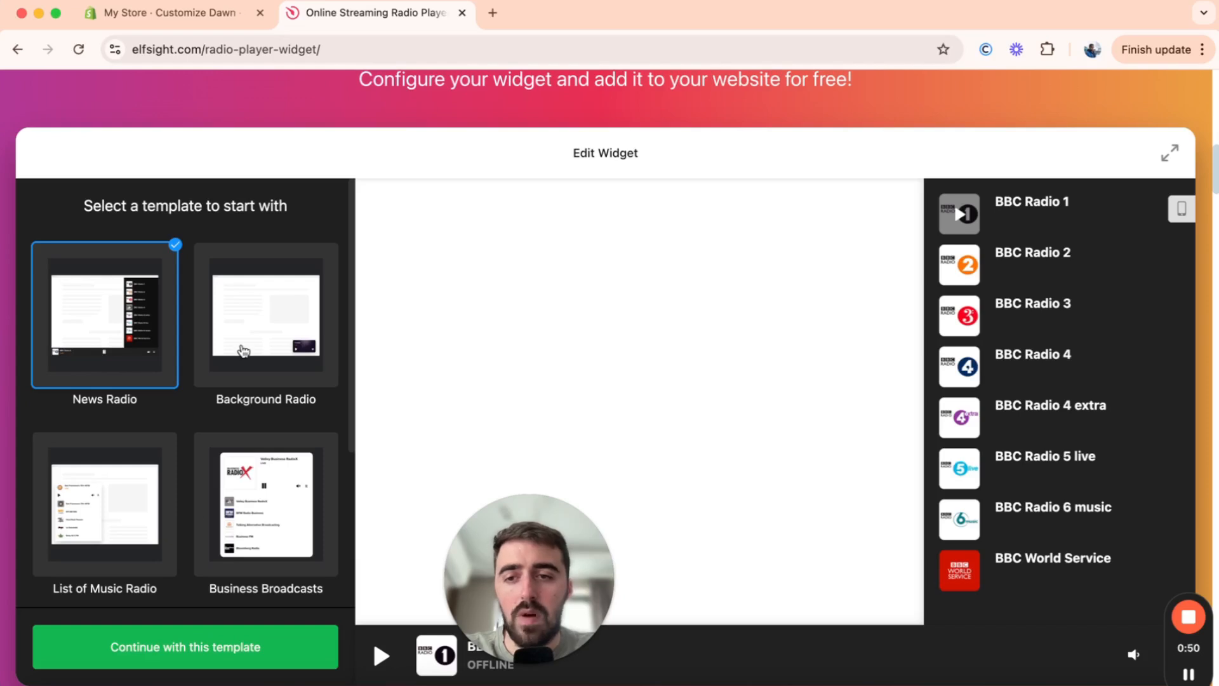
scroll(190, 330, down, 5)
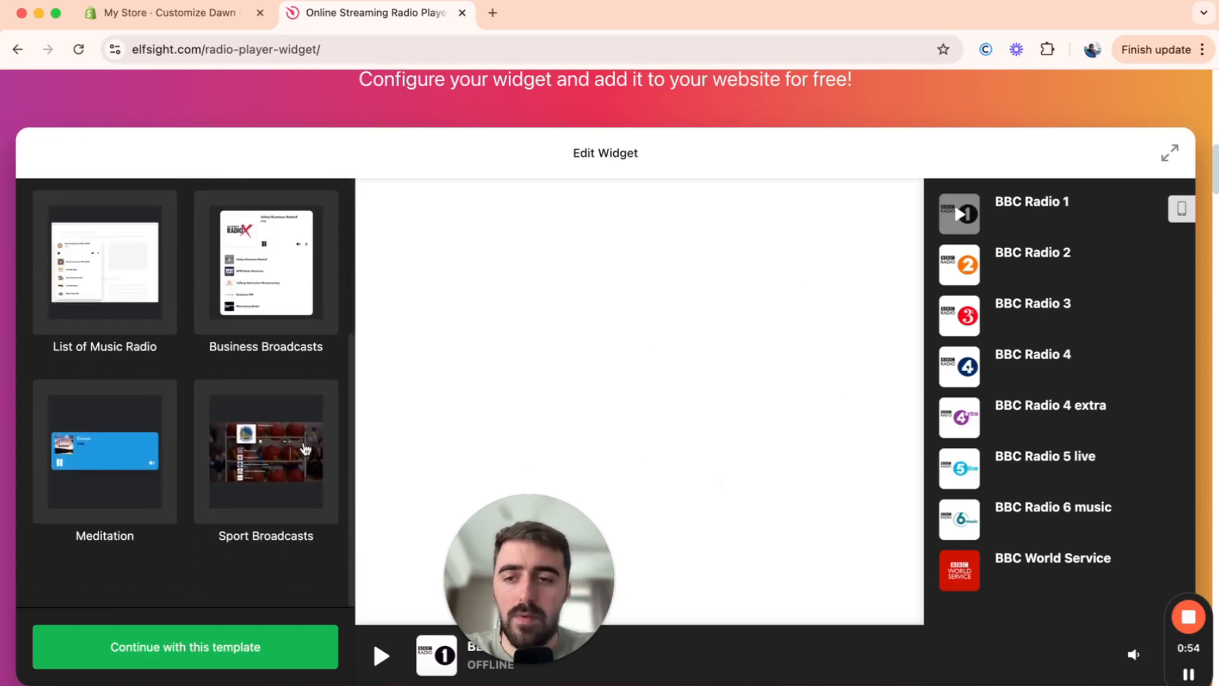
click(141, 297)
click(117, 413)
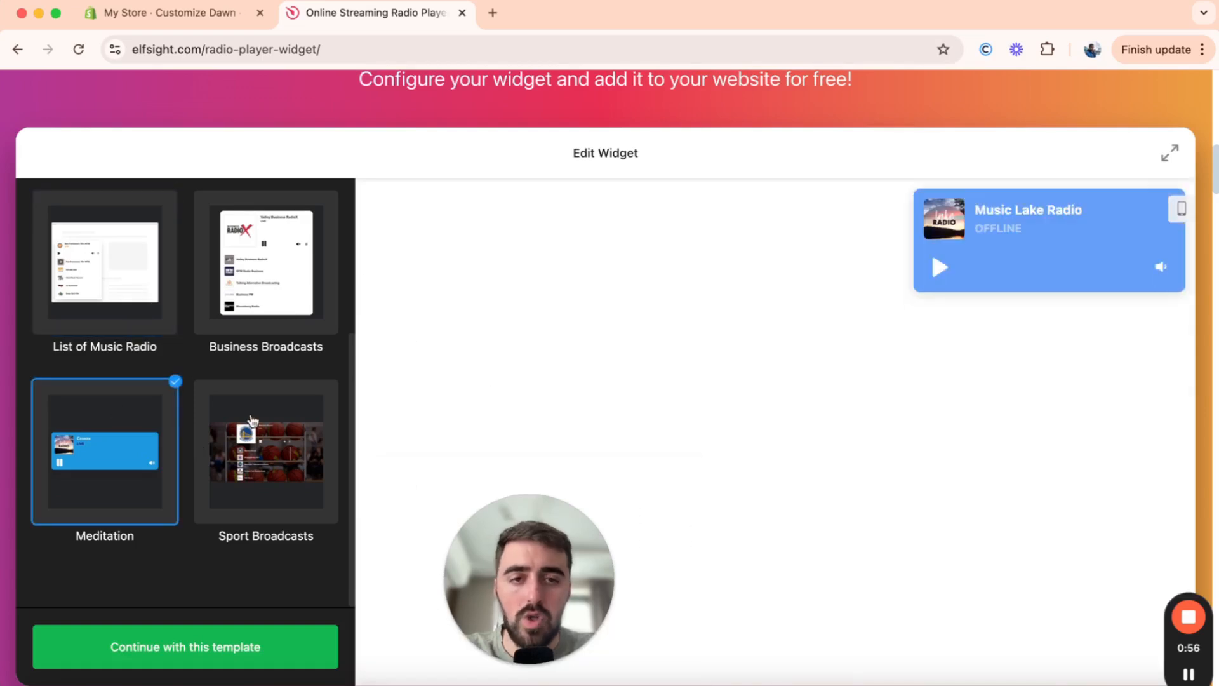
click(316, 435)
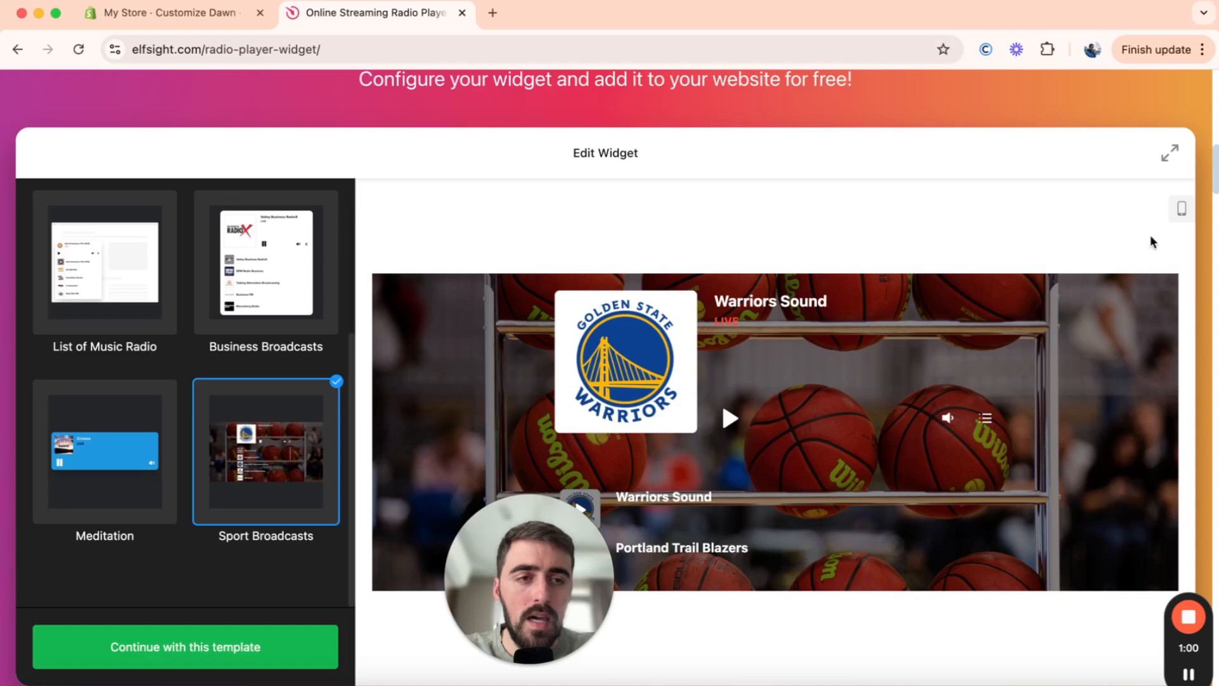
Check the Sport Broadcasts template in the mobile preview and return to the desktop preview.
click(1179, 213)
scroll(650, 455, down, 3)
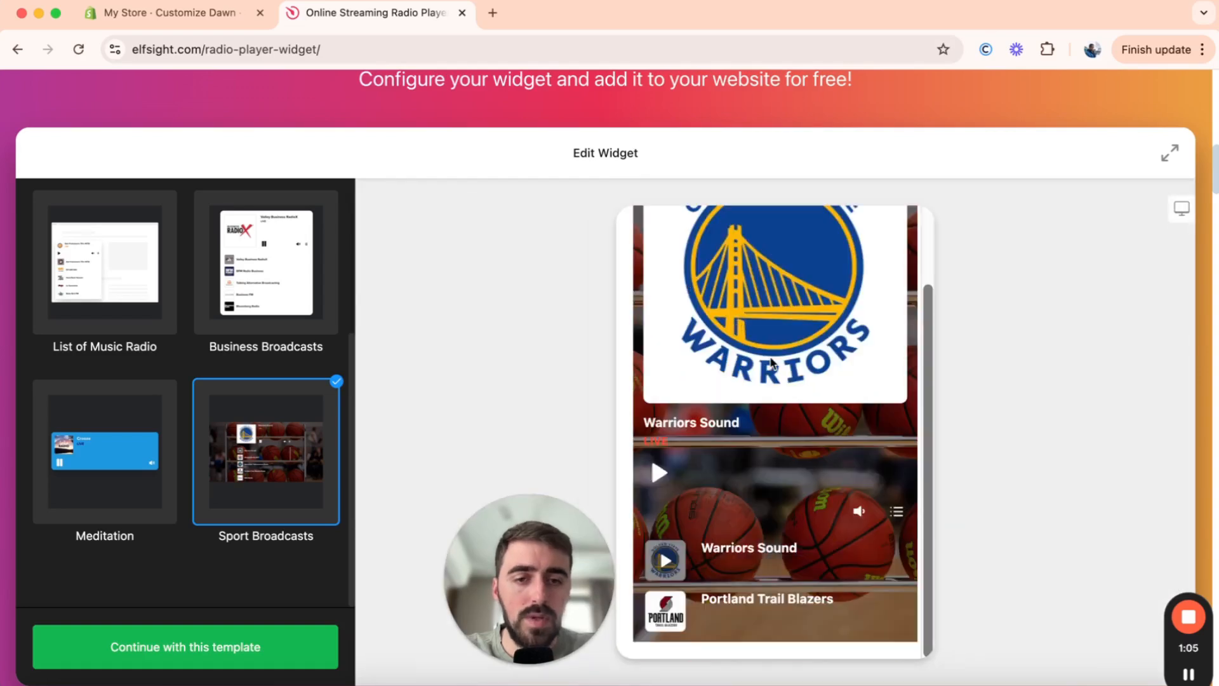
scroll(772, 363, up, 3)
click(1183, 207)
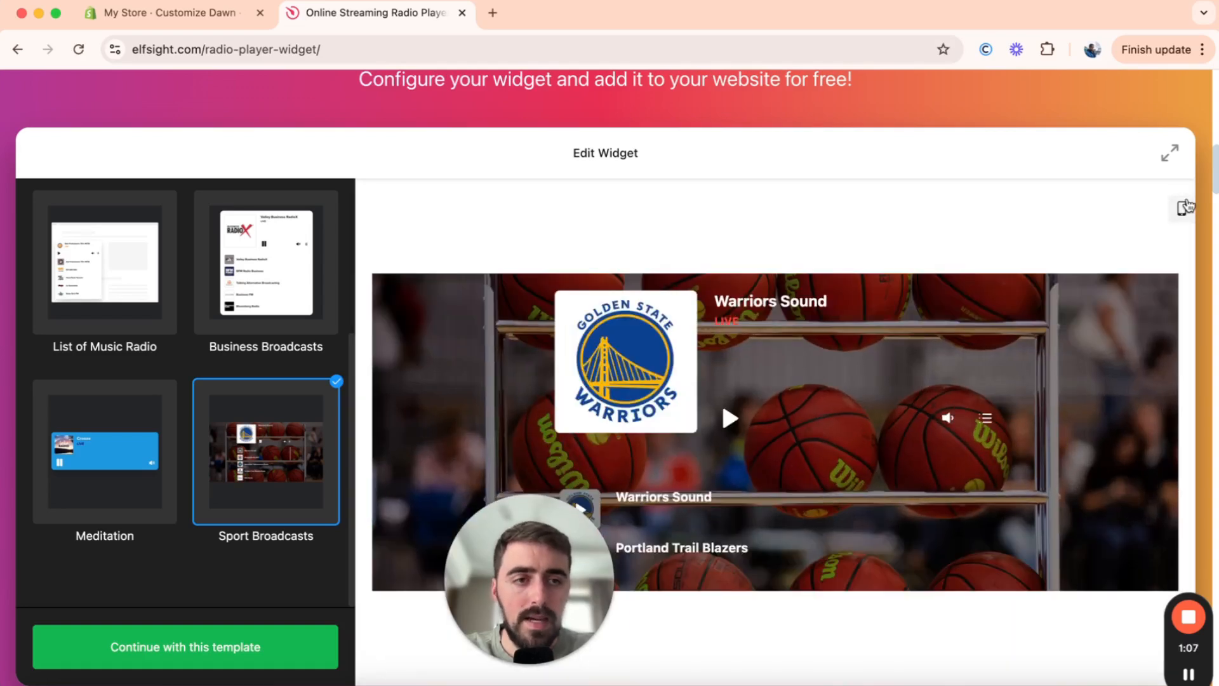
Preview the News Radio template, and start the widget from the Background Radio template.
scroll(197, 381, up, 5)
click(125, 349)
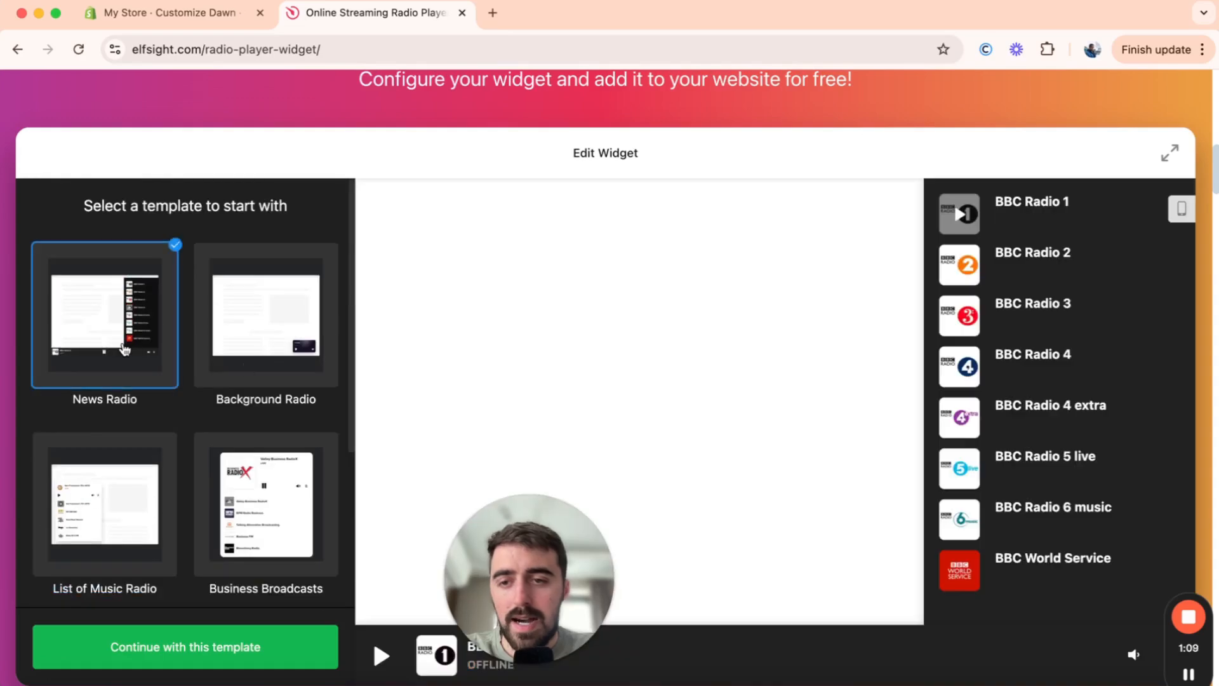
click(269, 364)
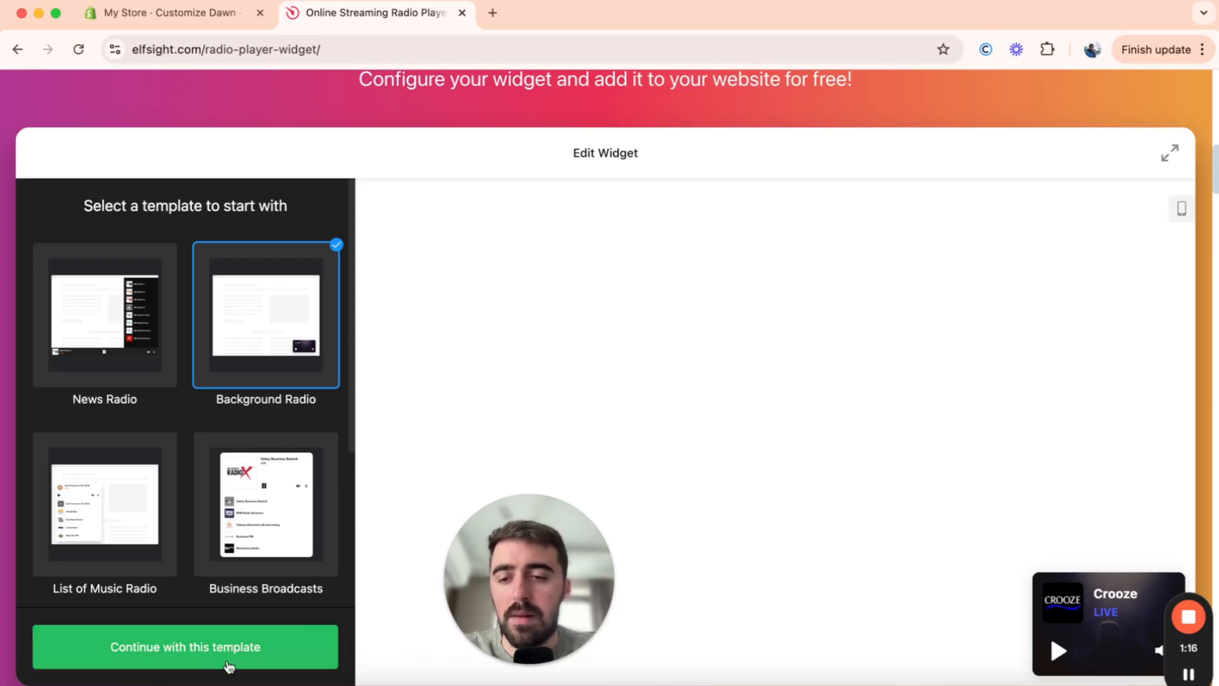
click(249, 654)
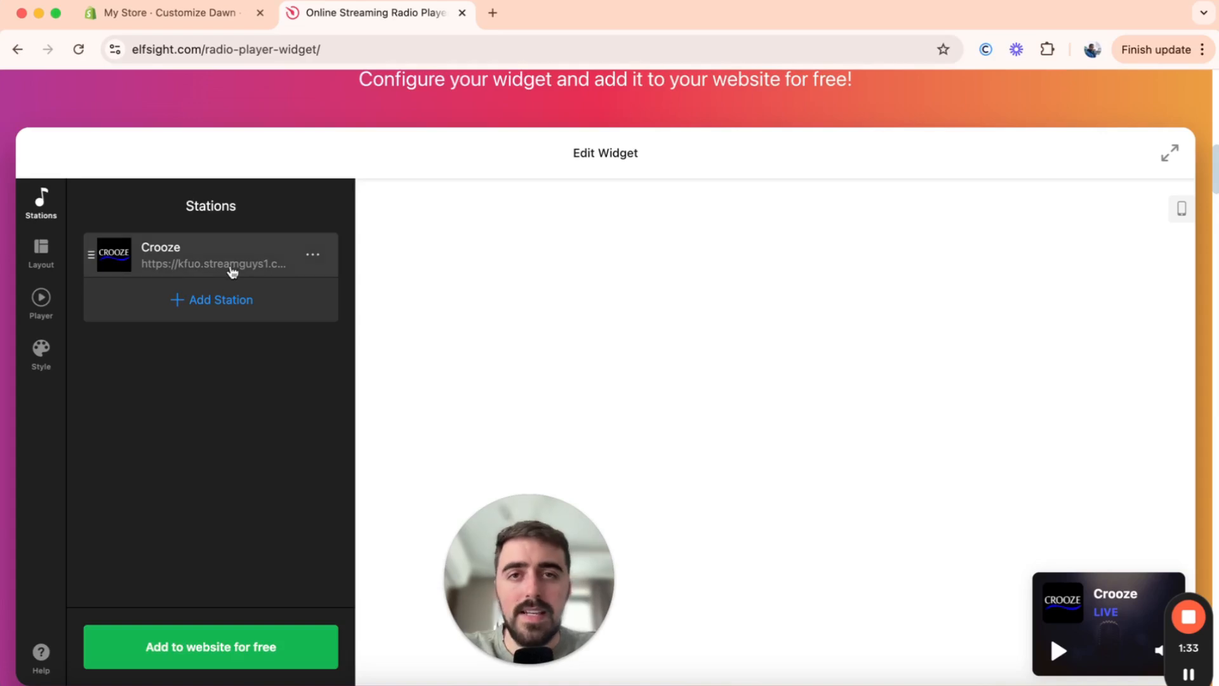
Review the Crooze station's details, the blank new-station form, and the widget's layout and player settings.
click(182, 257)
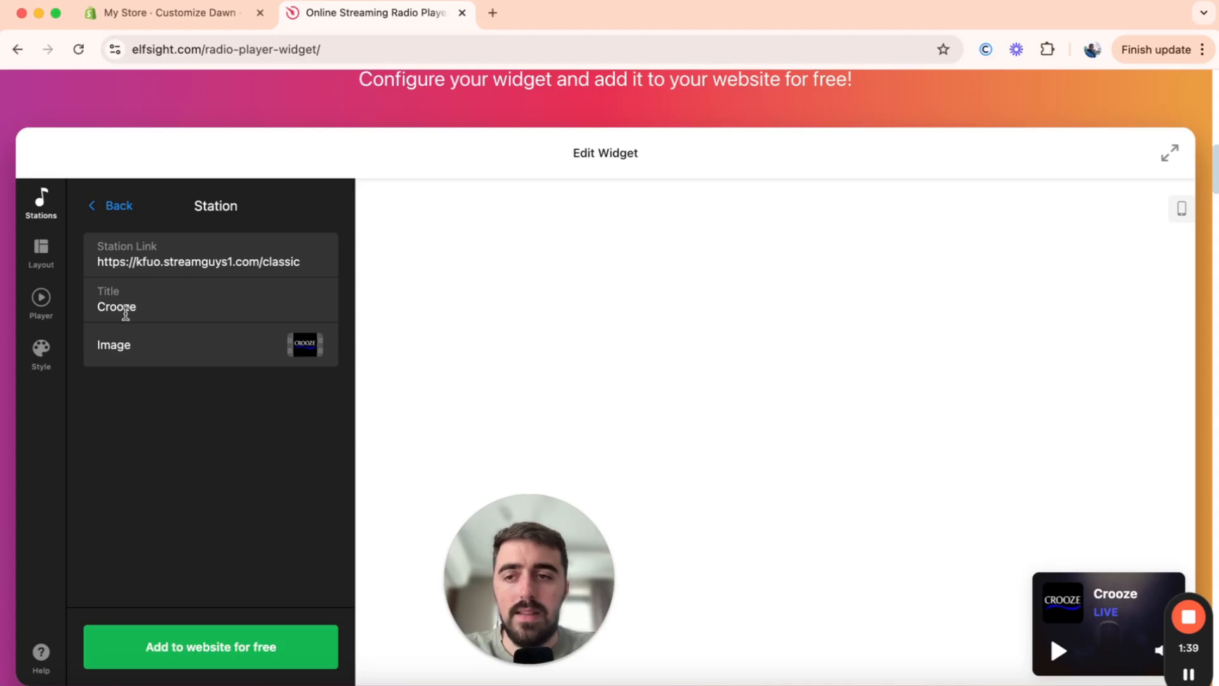
click(114, 207)
click(187, 302)
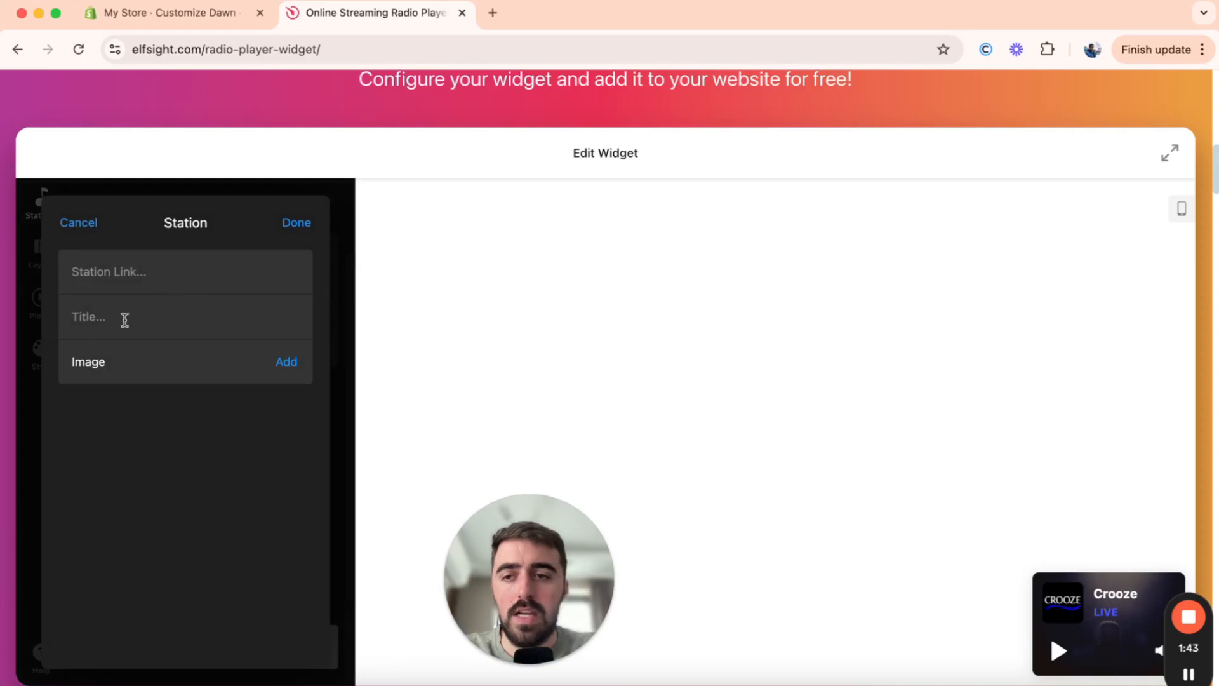
click(73, 224)
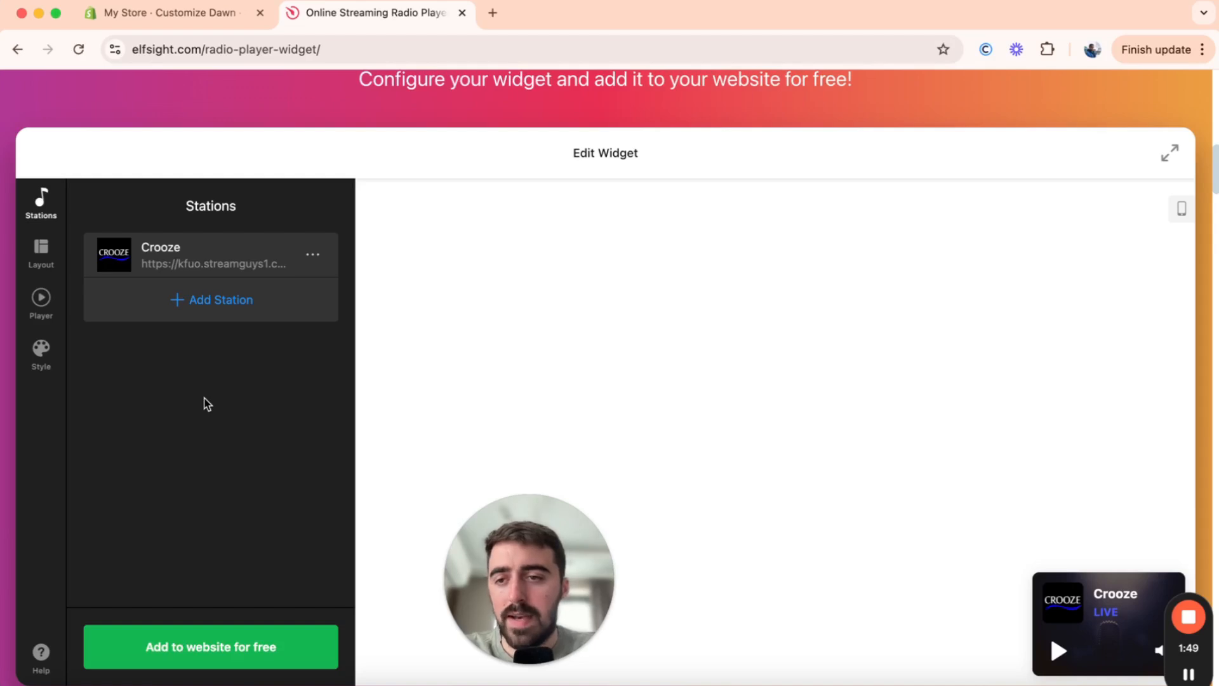
click(44, 254)
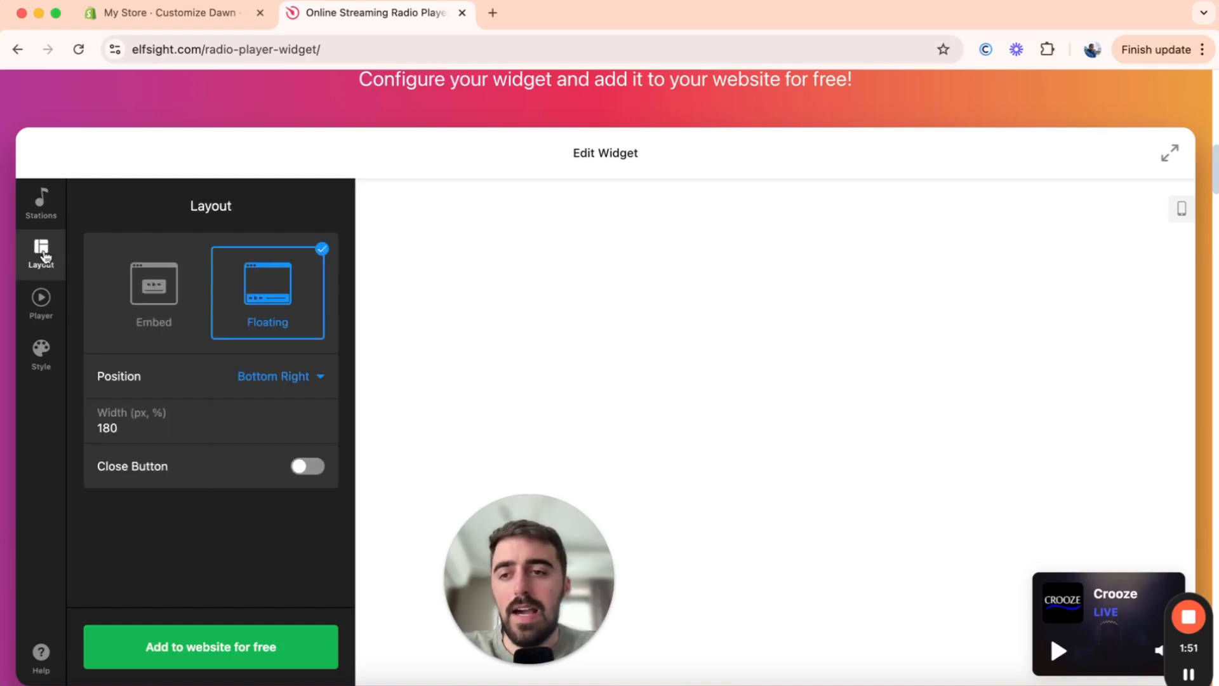
click(41, 300)
Set the radio player's text color to bright yellow in the custom color scheme.
click(41, 351)
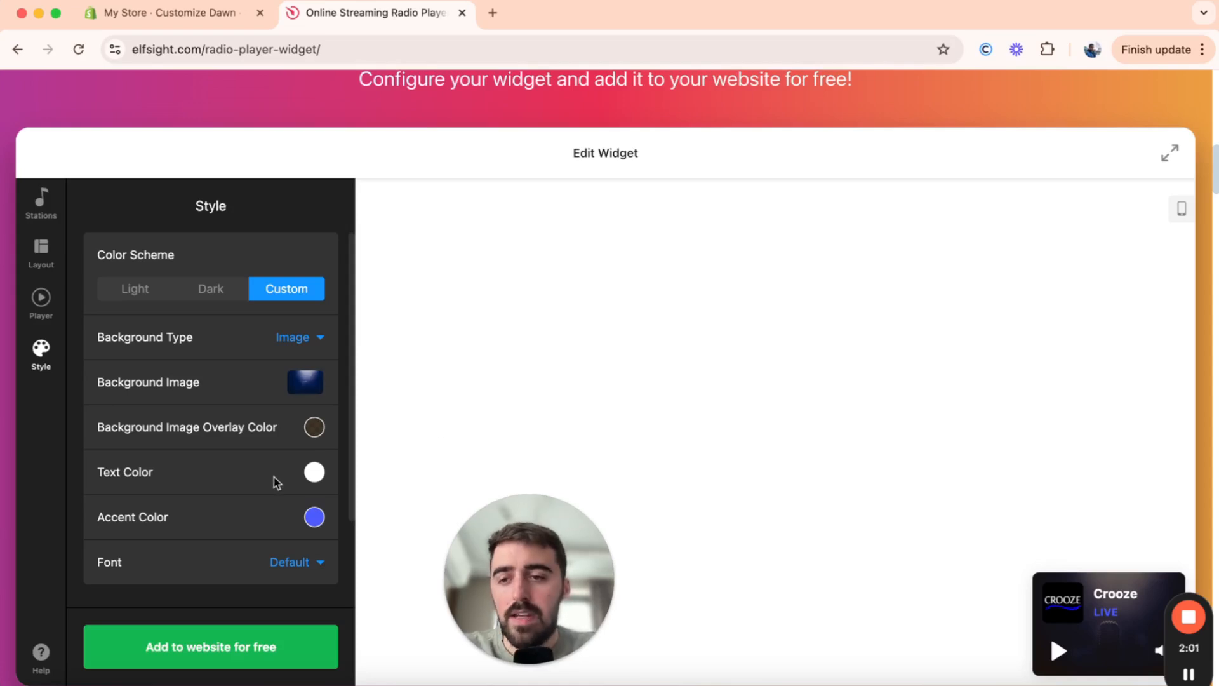
click(311, 481)
click(256, 321)
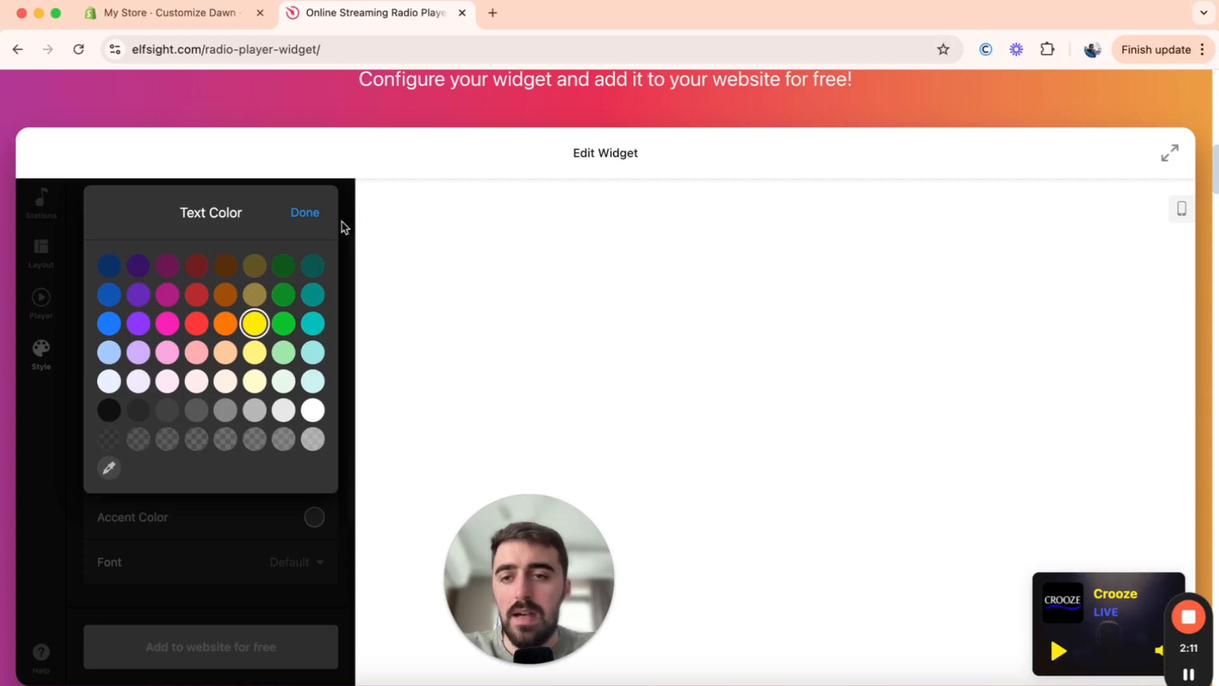
click(305, 214)
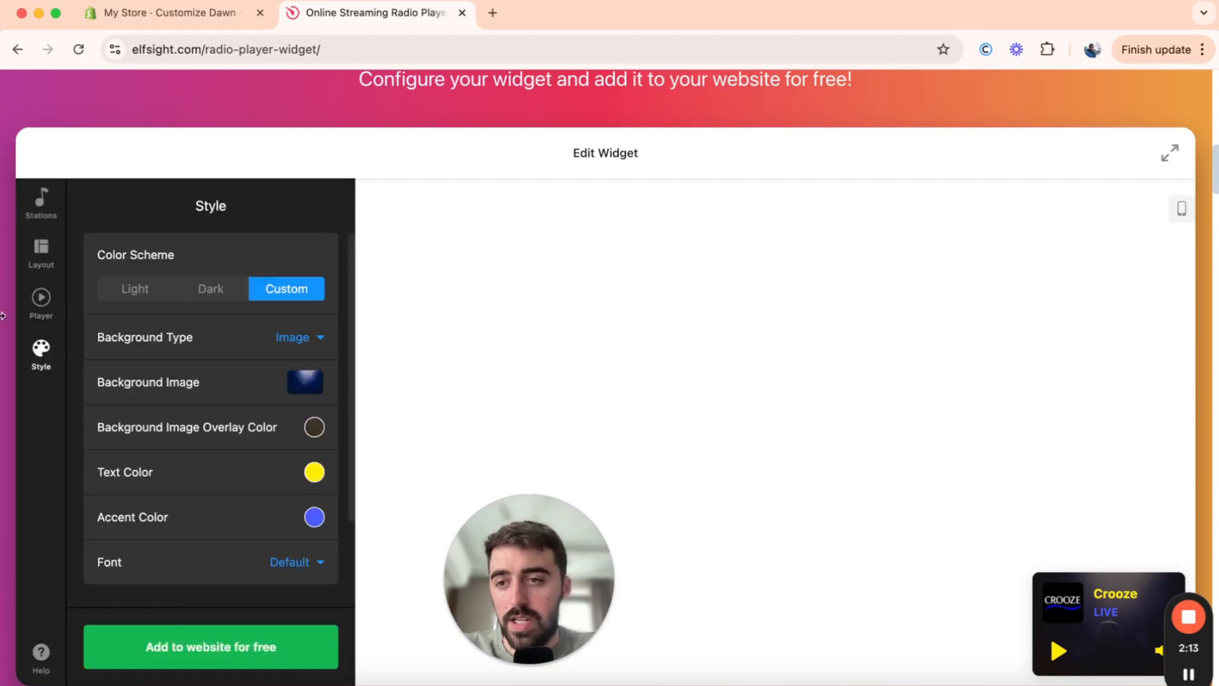
Check the player and layout settings, then add the radio player to the website for free and publish it.
click(37, 303)
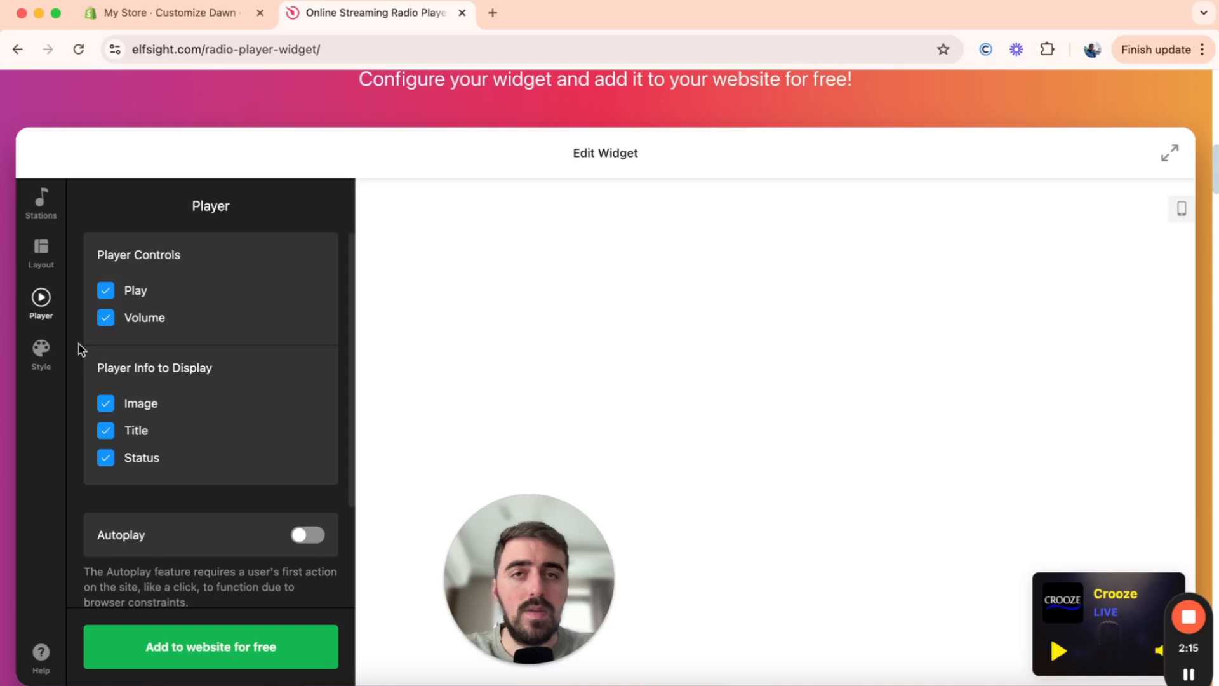
click(42, 256)
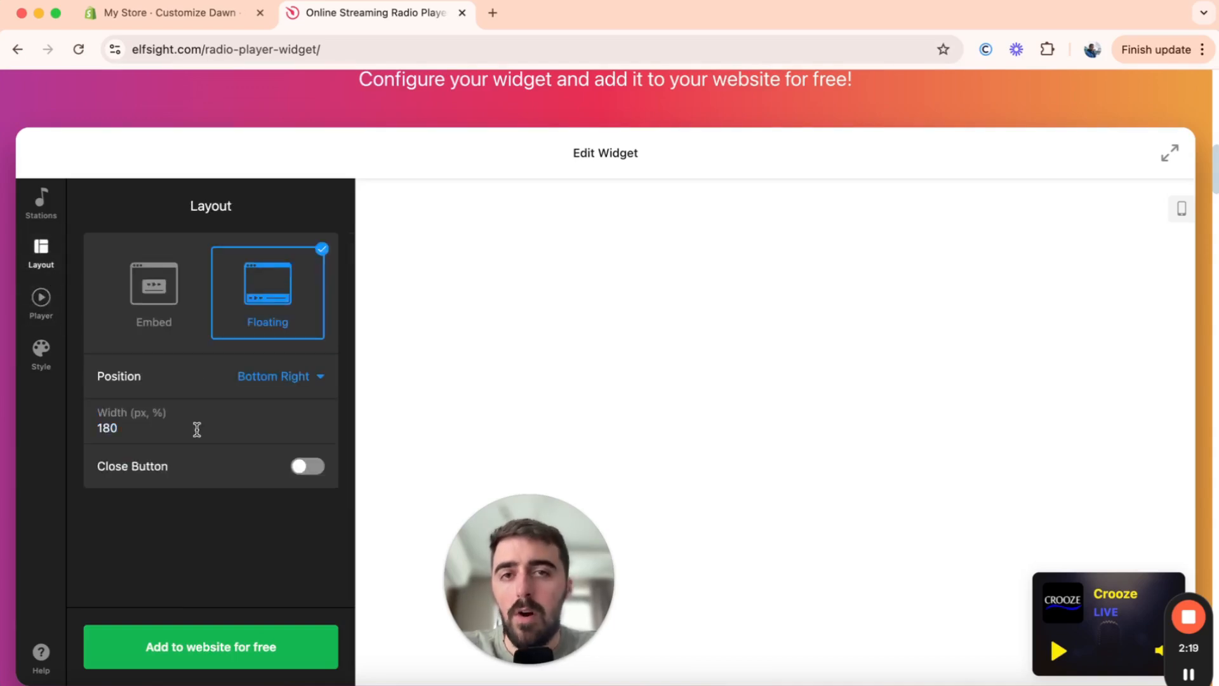
click(185, 649)
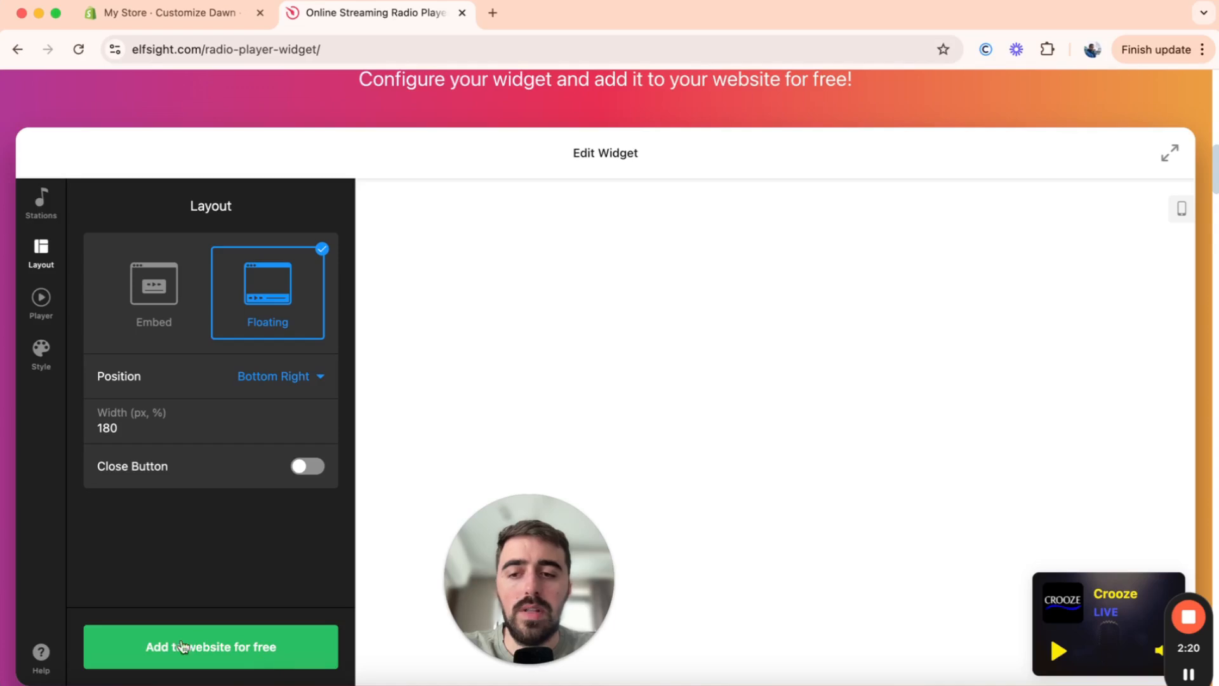
click(217, 648)
drag(543, 595, 115, 595)
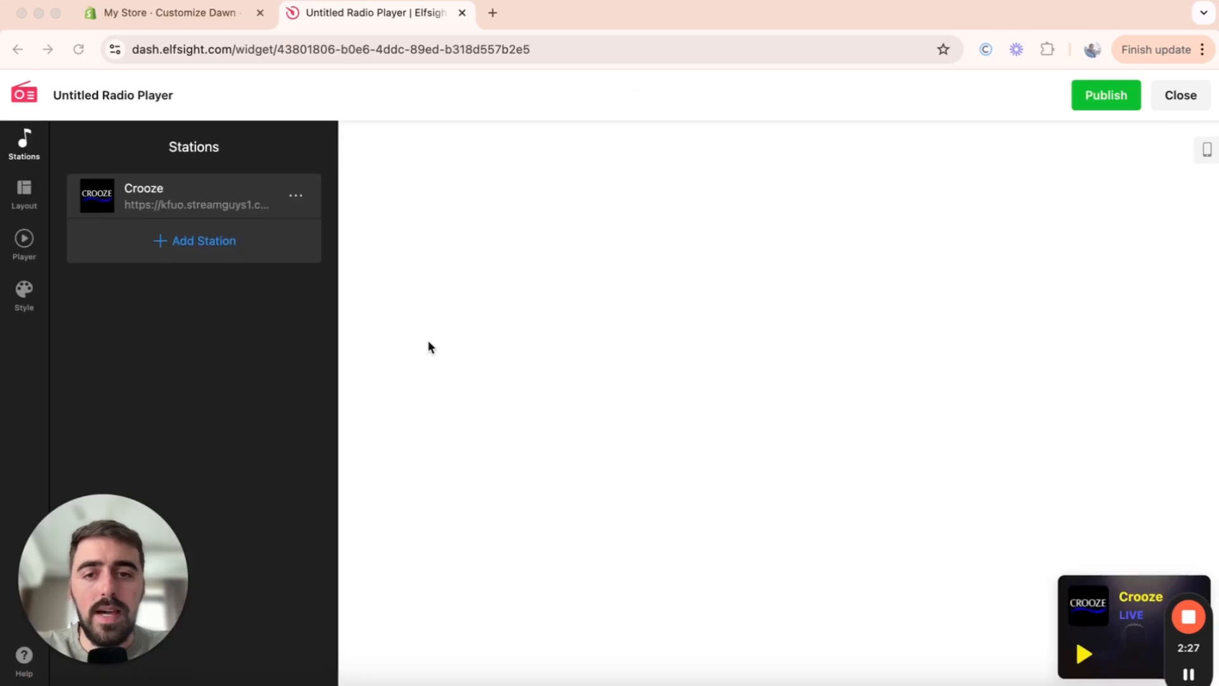
click(428, 347)
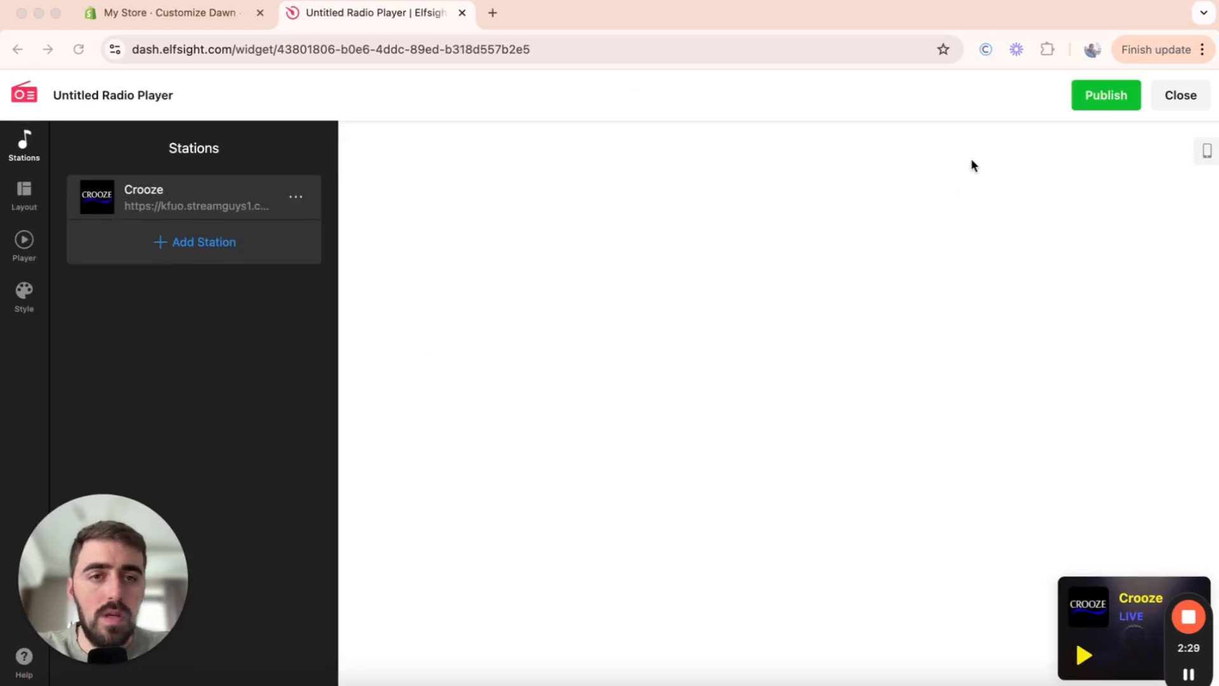
click(1111, 98)
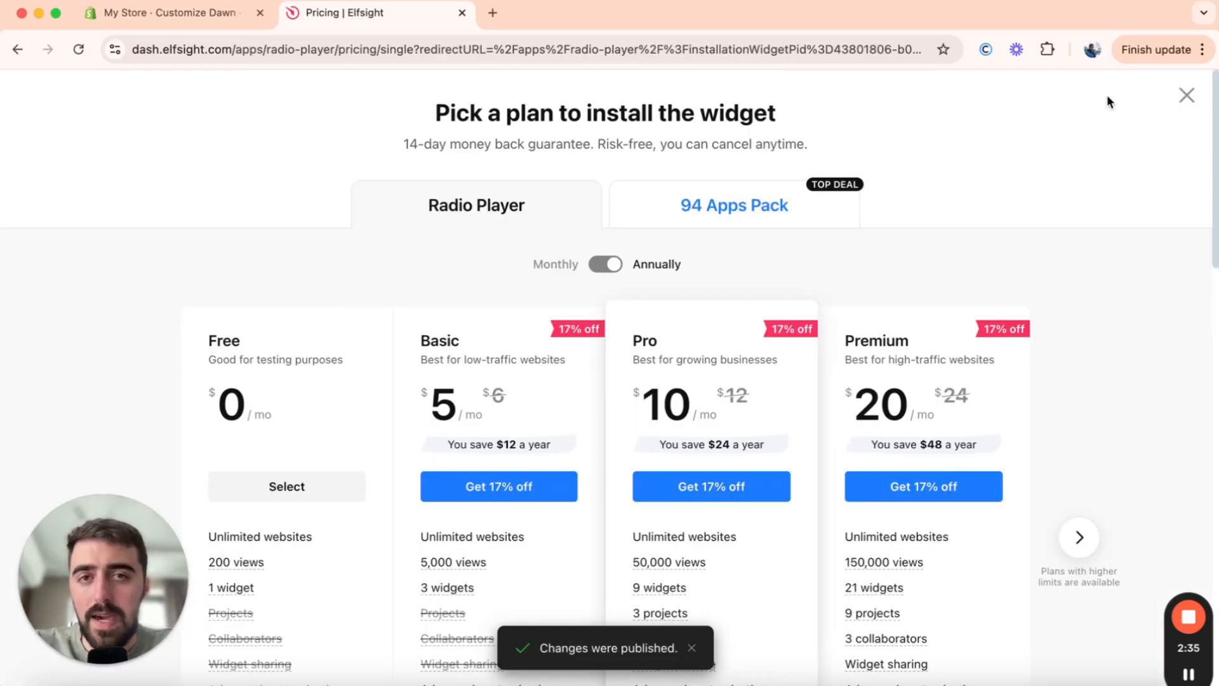
Compare the annual Radio Player plans, including the Enterprise tiers, and select the Free plan.
scroll(217, 138, down, 3)
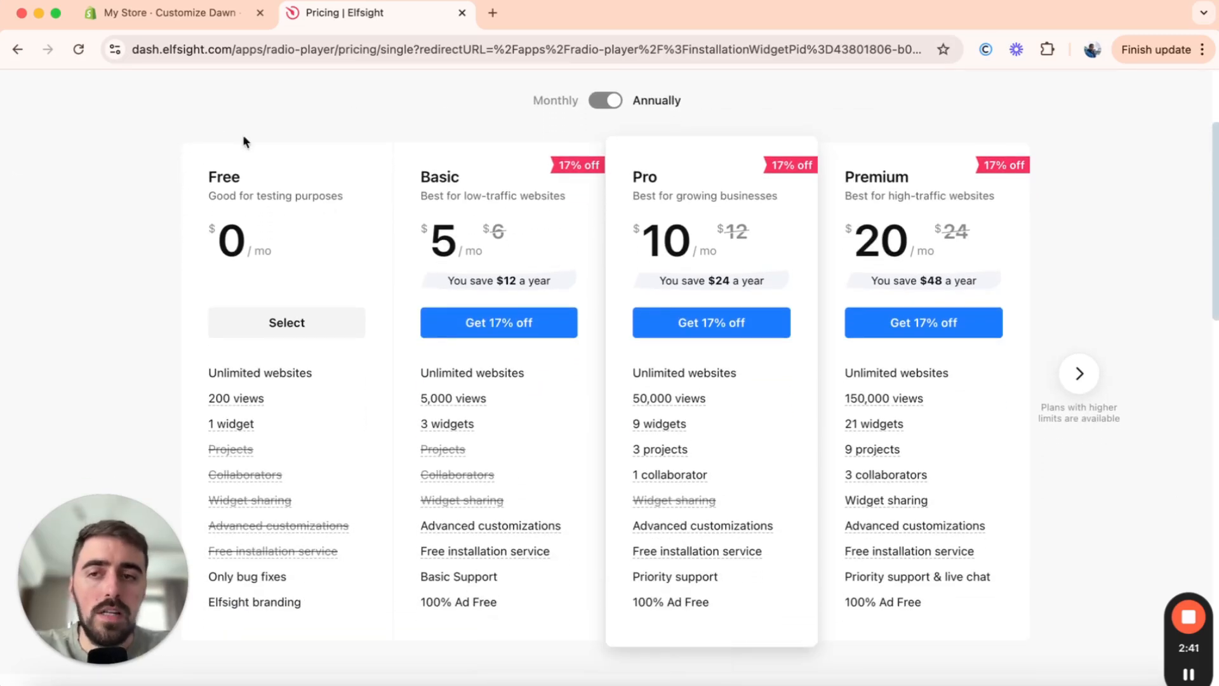
mouse_move(238, 433)
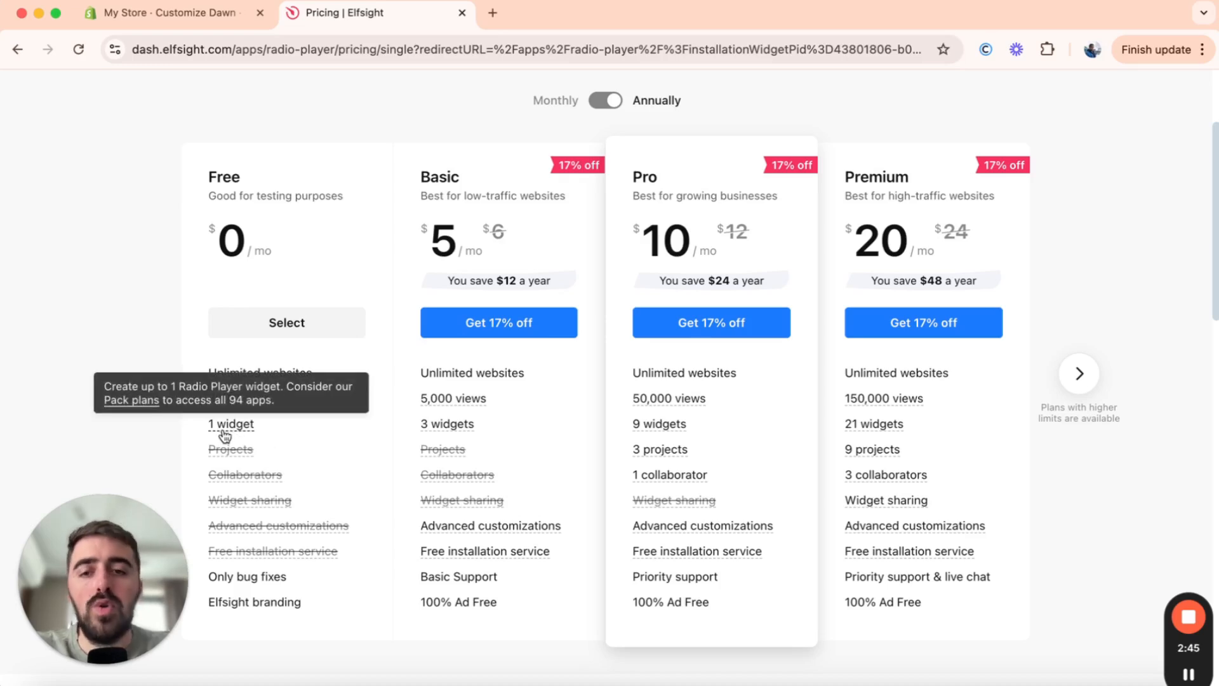
mouse_move(494, 474)
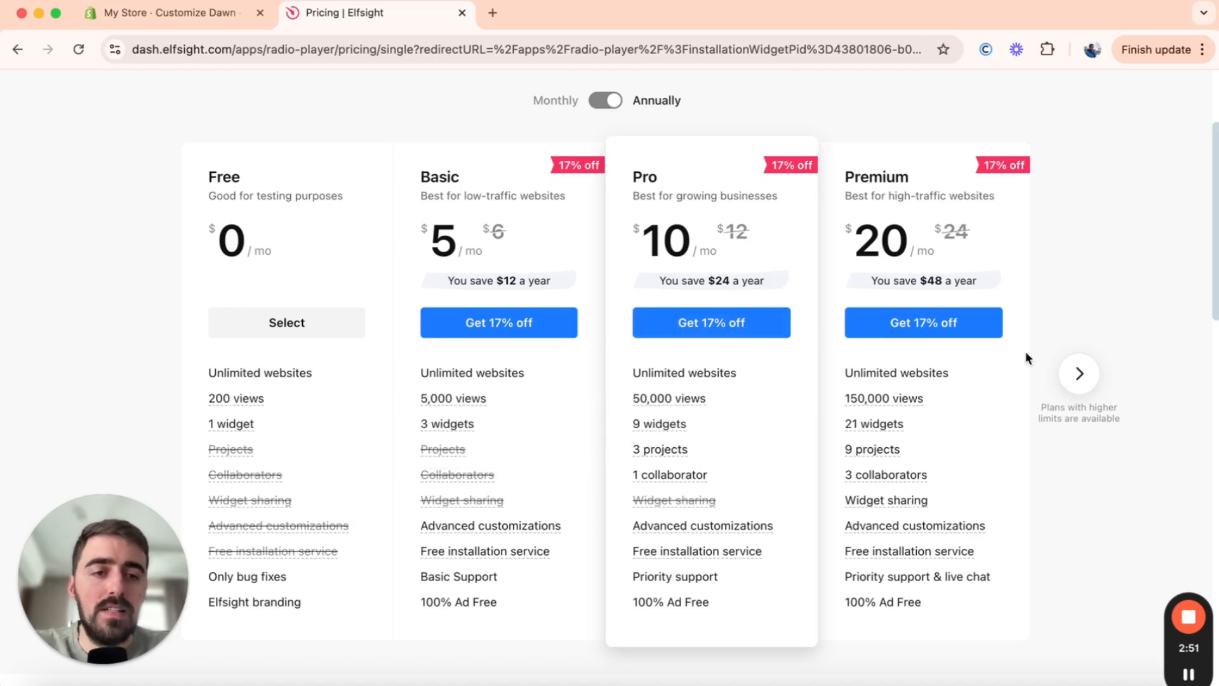
click(1076, 373)
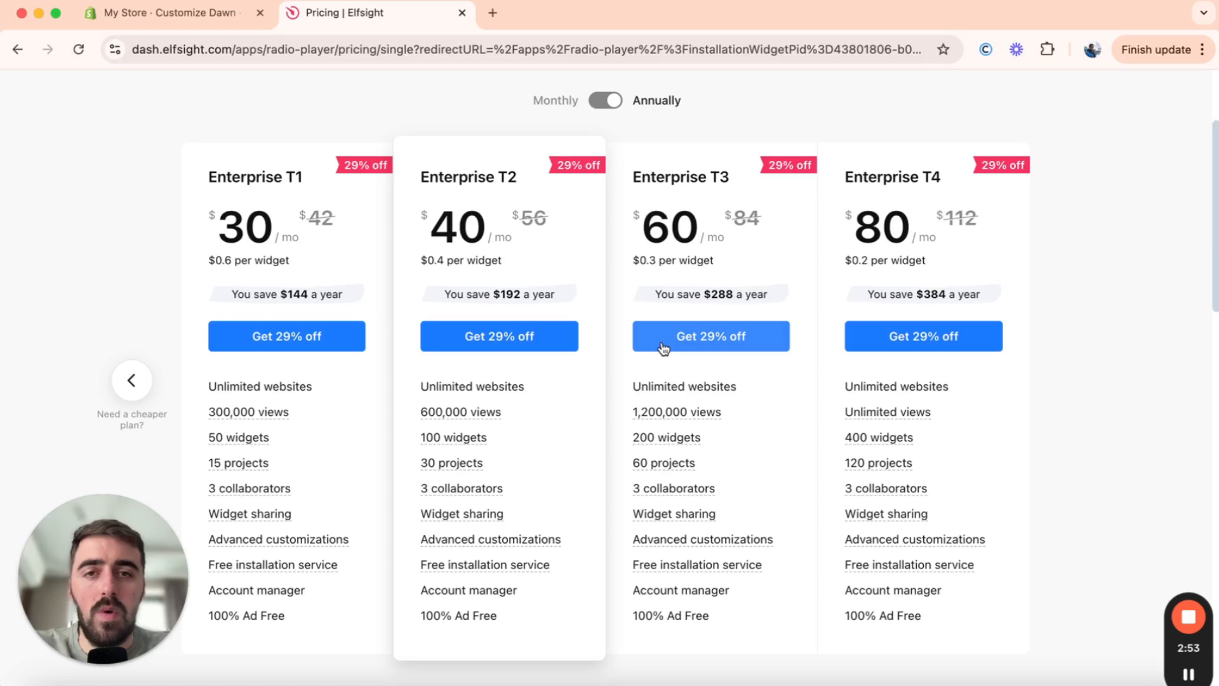
click(135, 380)
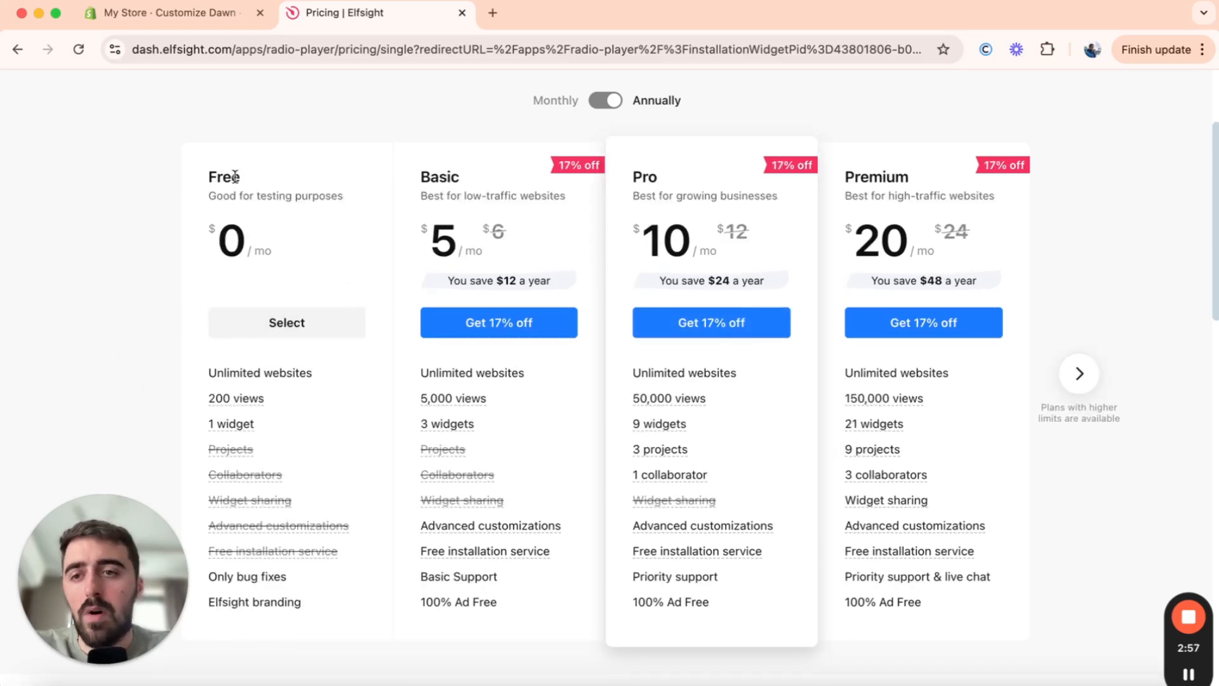
click(301, 324)
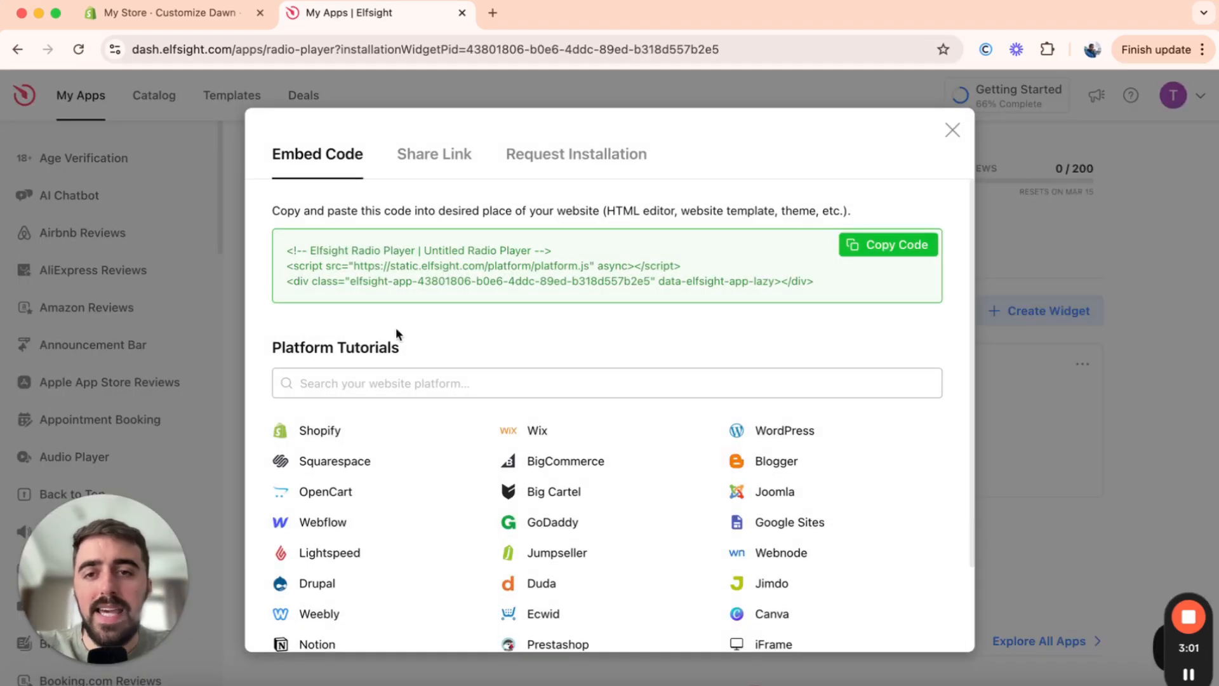
Copy the radio player's embed code, and add a Custom Liquid section to the home page footer in the Shopify theme editor.
click(883, 254)
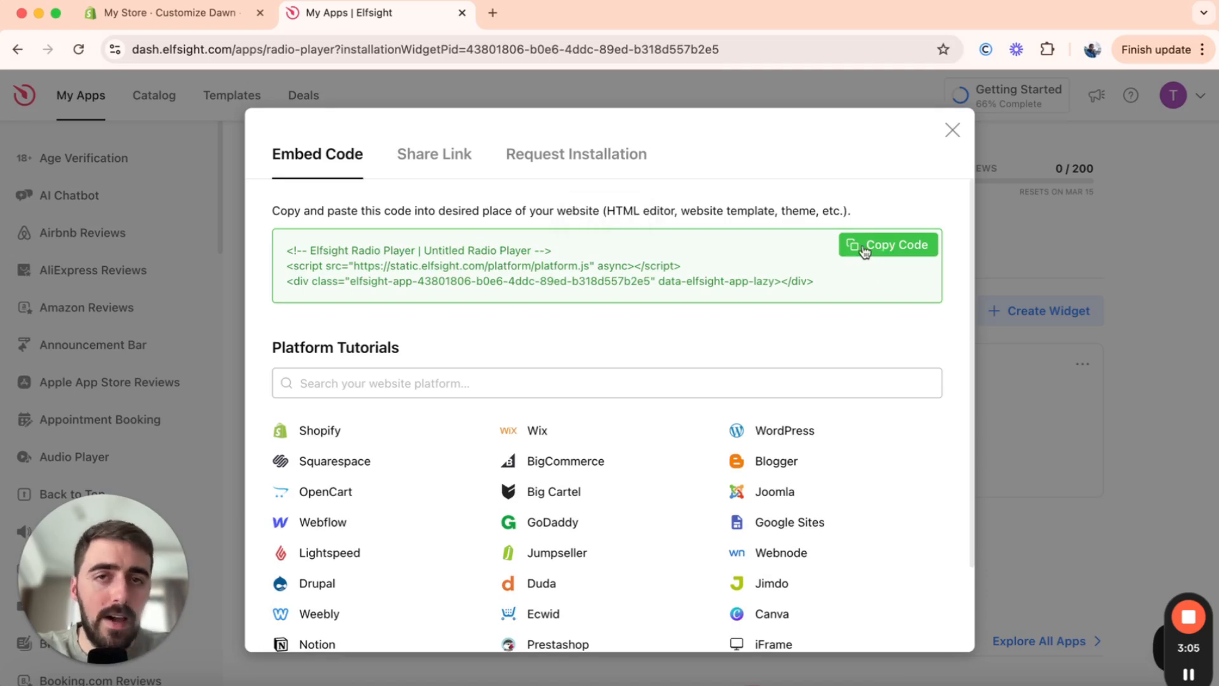
click(185, 18)
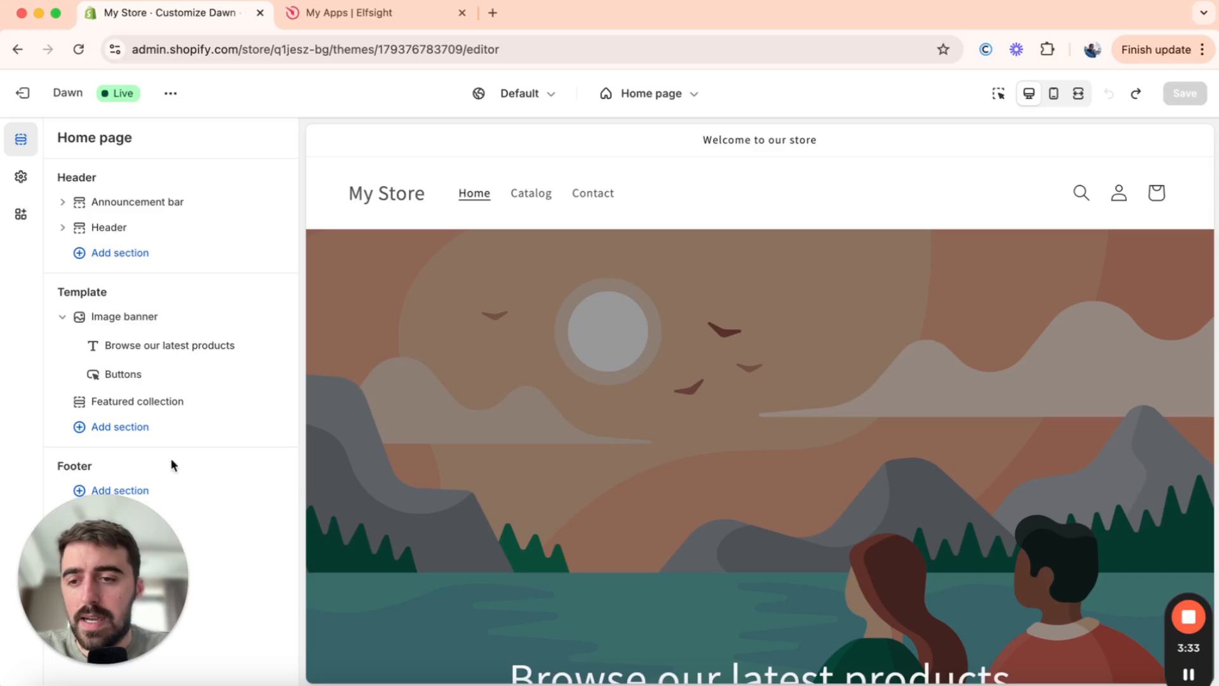
click(173, 494)
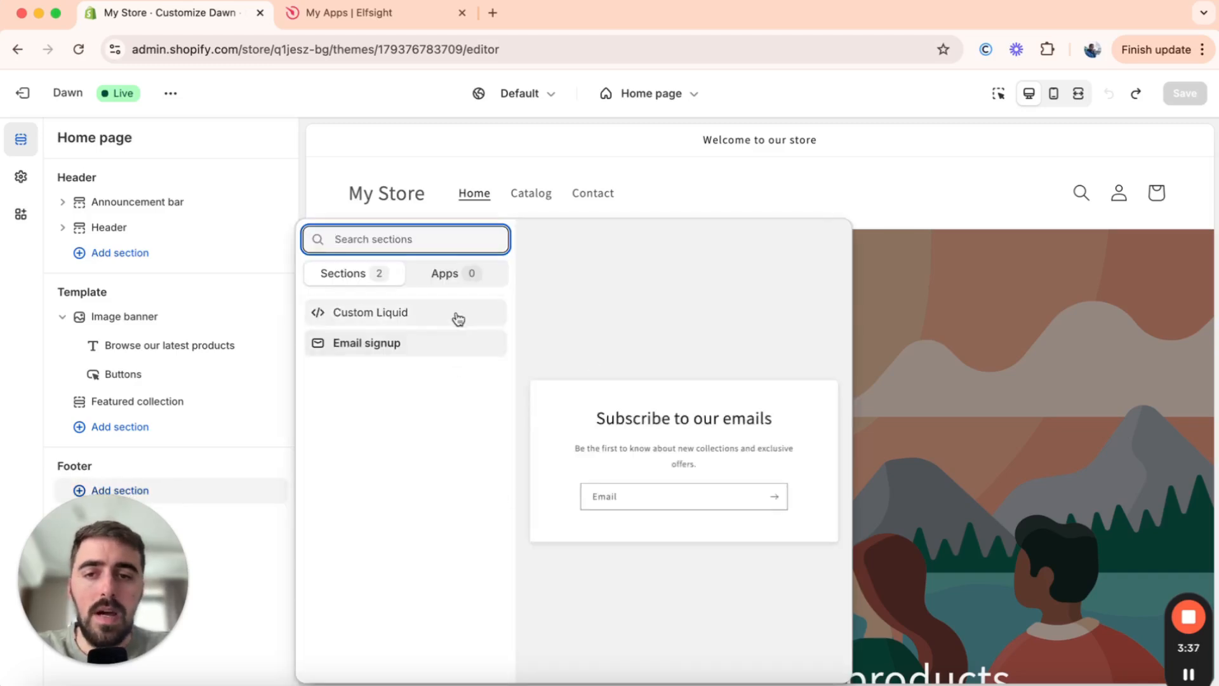
click(389, 315)
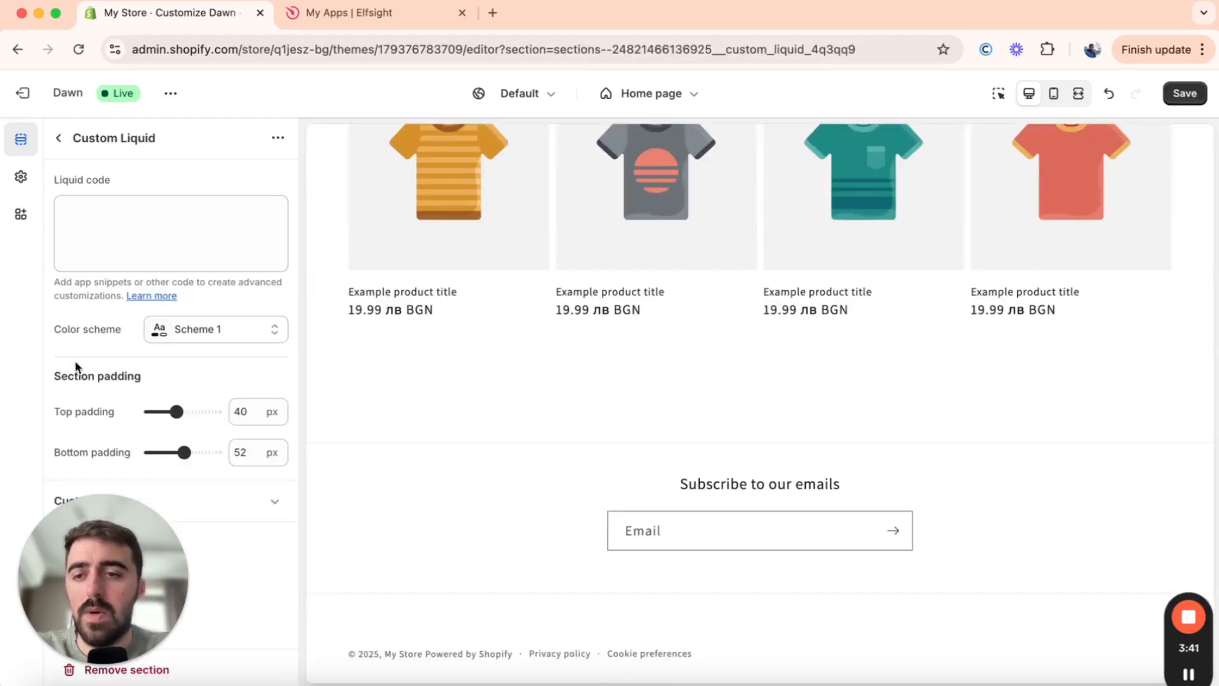
Paste the Elfsight embed code as the footer Custom Liquid section's Liquid code and check the radio player in the store preview.
click(186, 229)
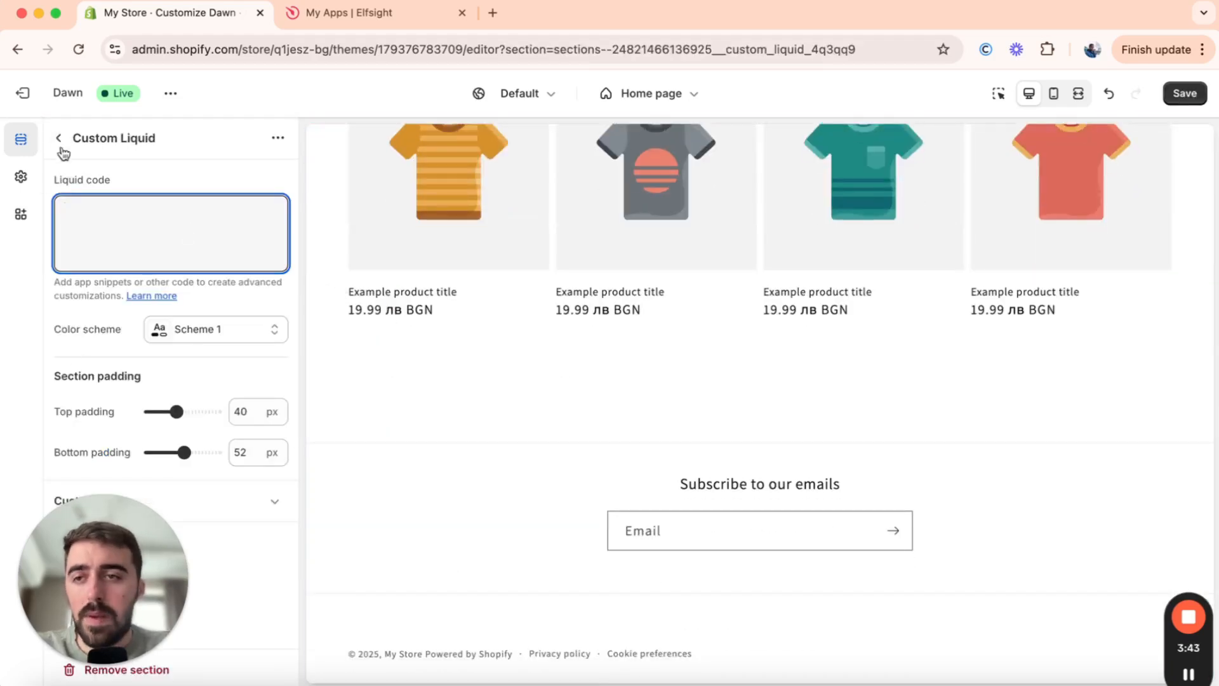
click(59, 139)
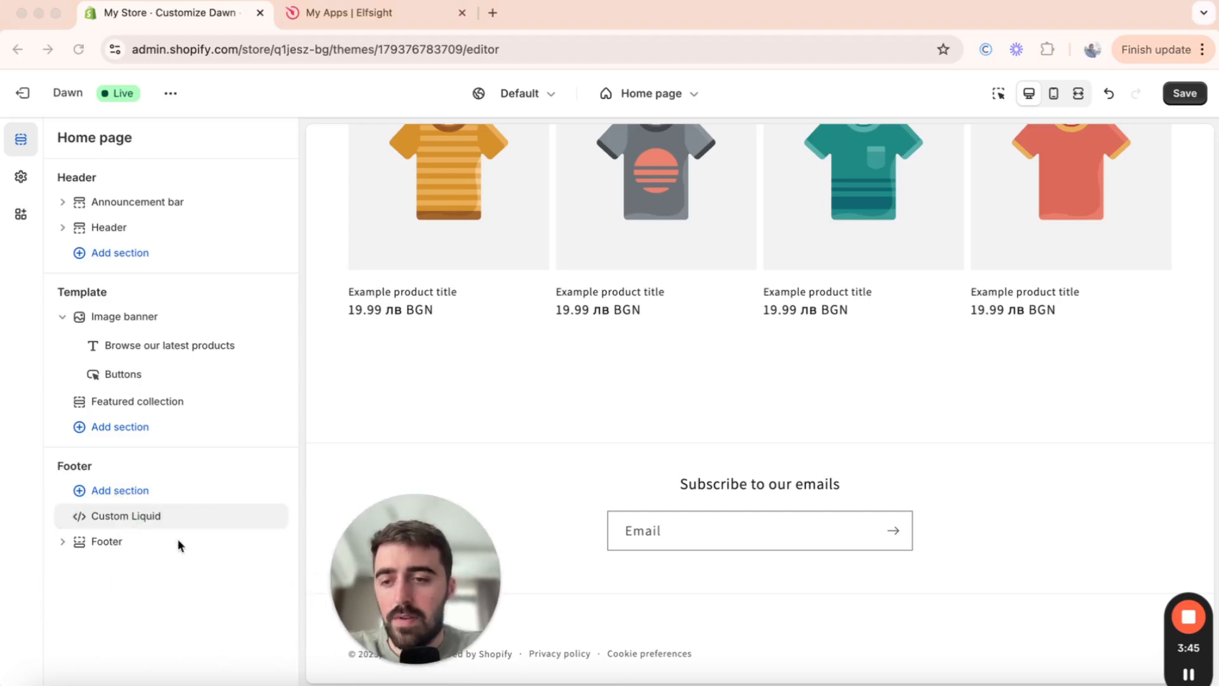
click(126, 517)
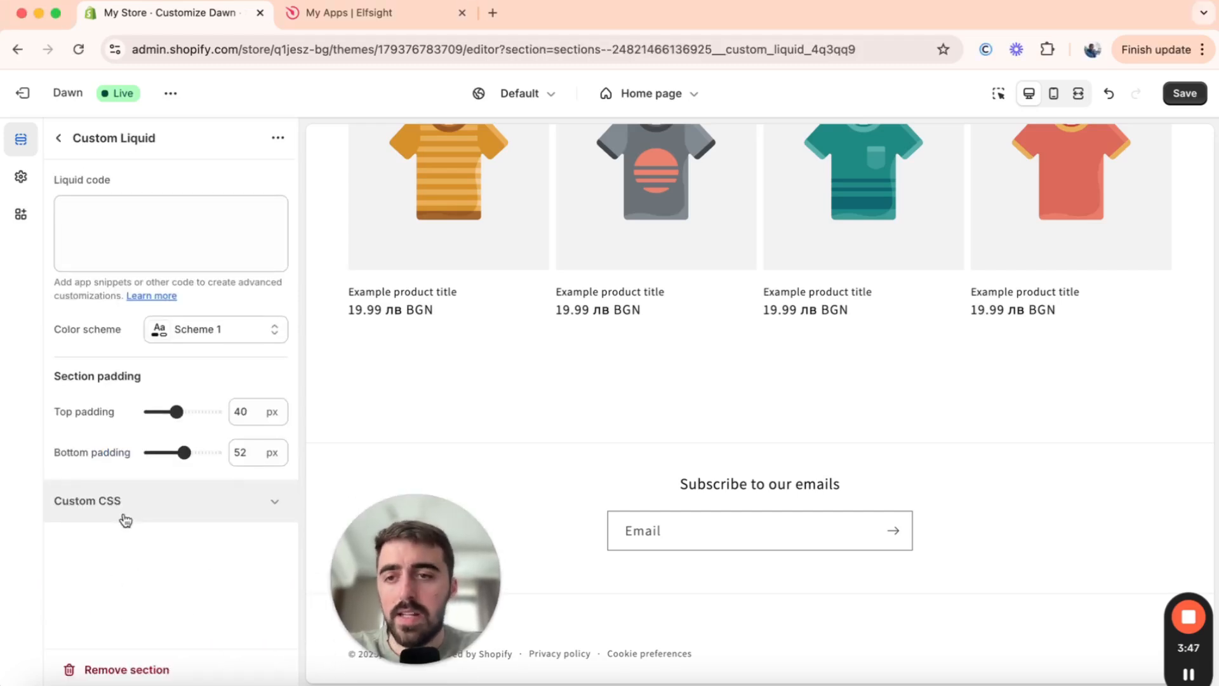
click(64, 209)
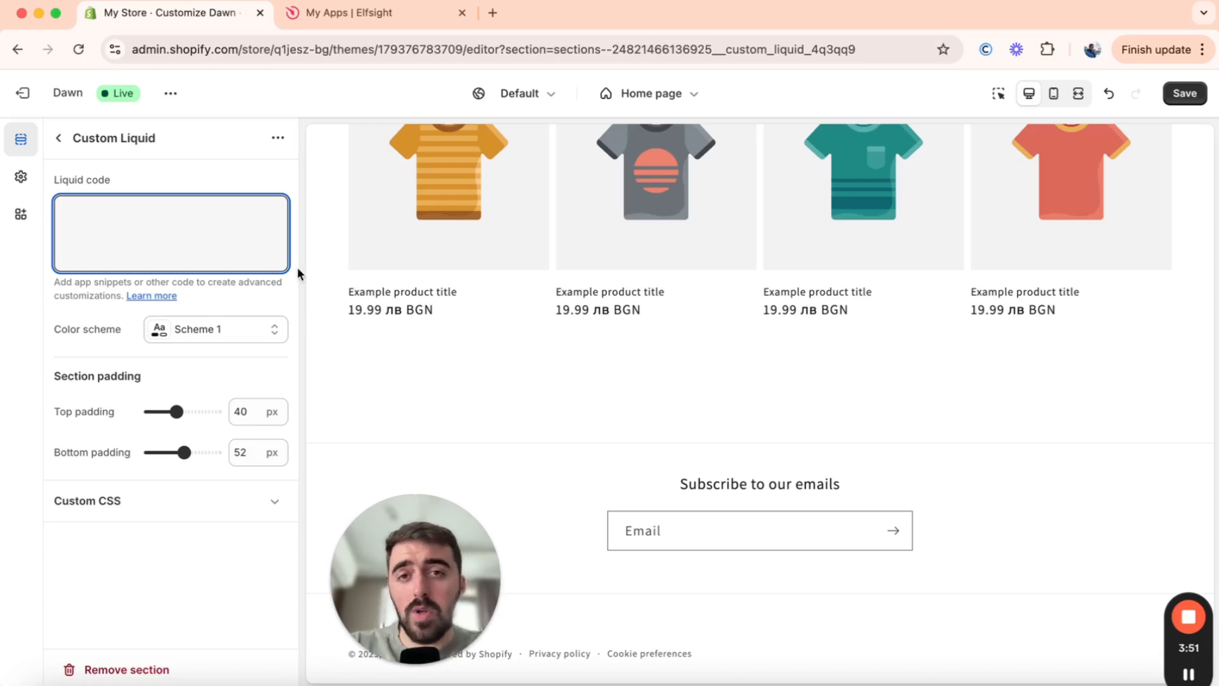
key(super+v)
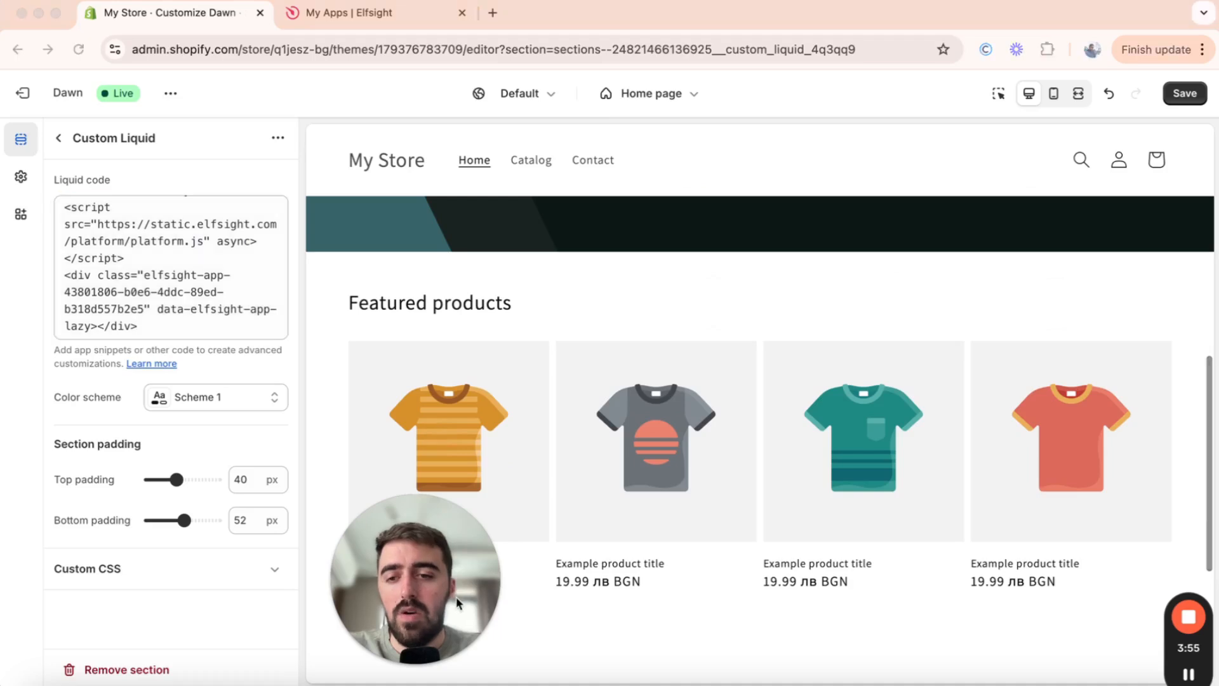
drag(456, 596, 144, 591)
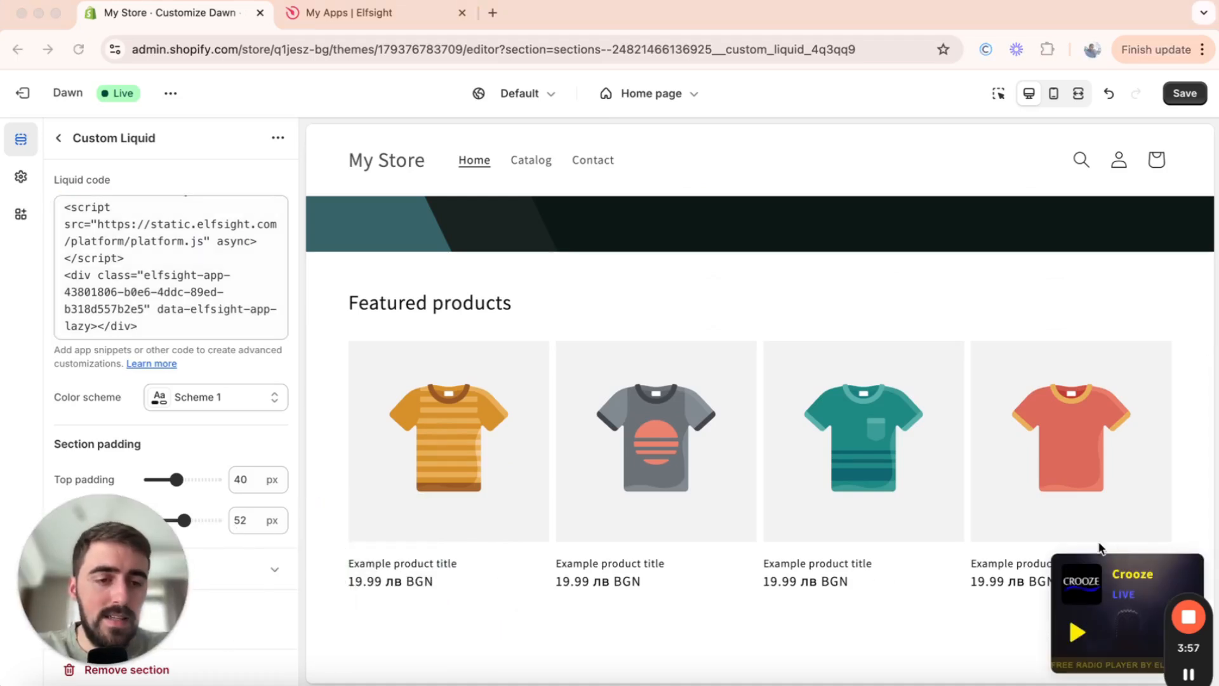
click(1099, 606)
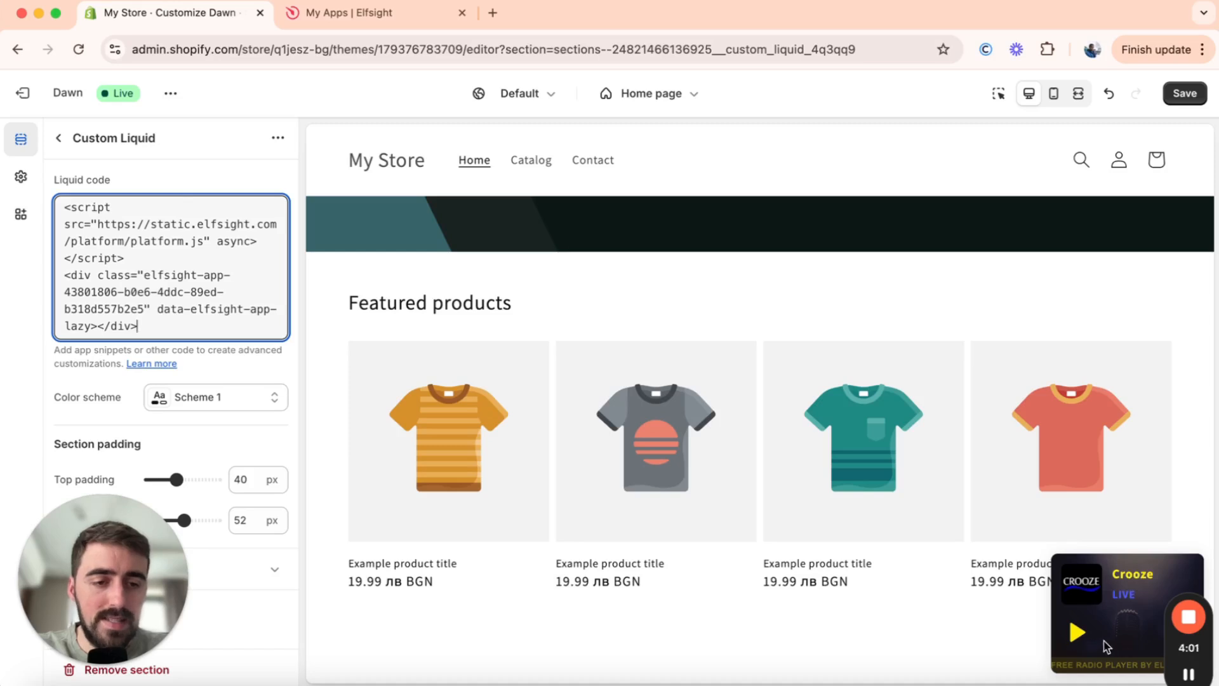